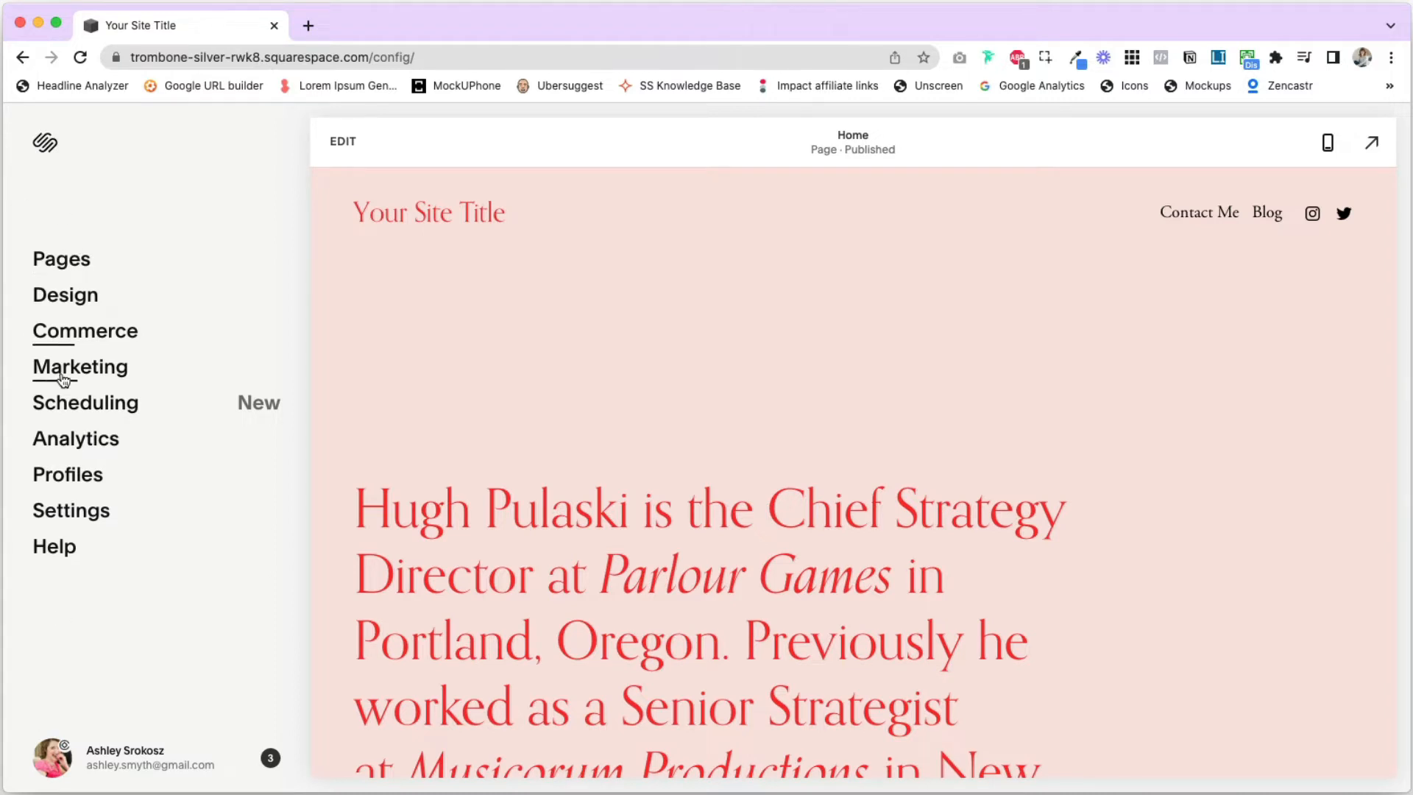
- Go to the site's pages, open the Blog page and select the post "Presence over productivity."
{"action": "left_click", "coordinate": [73, 263]}
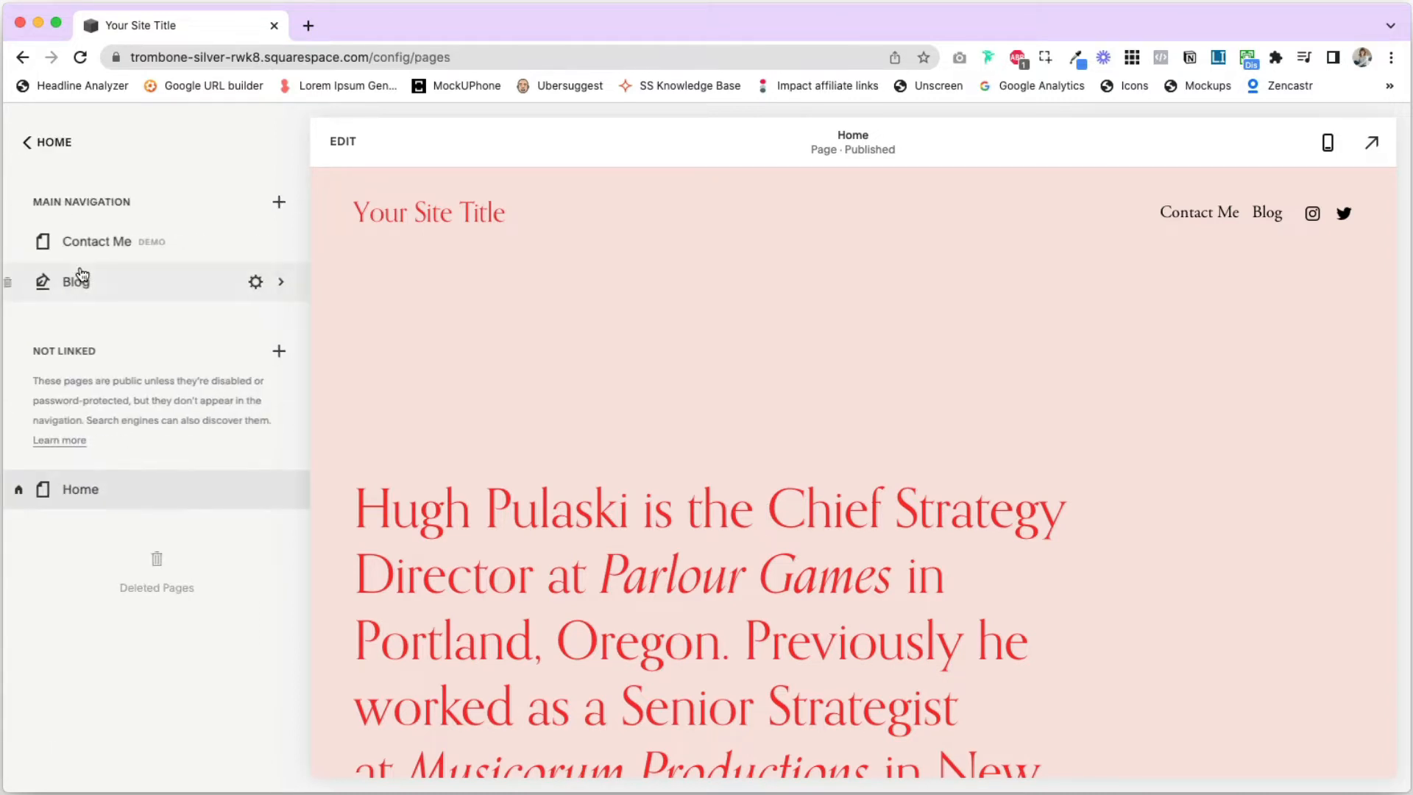
{"action": "left_click", "coordinate": [87, 291]}
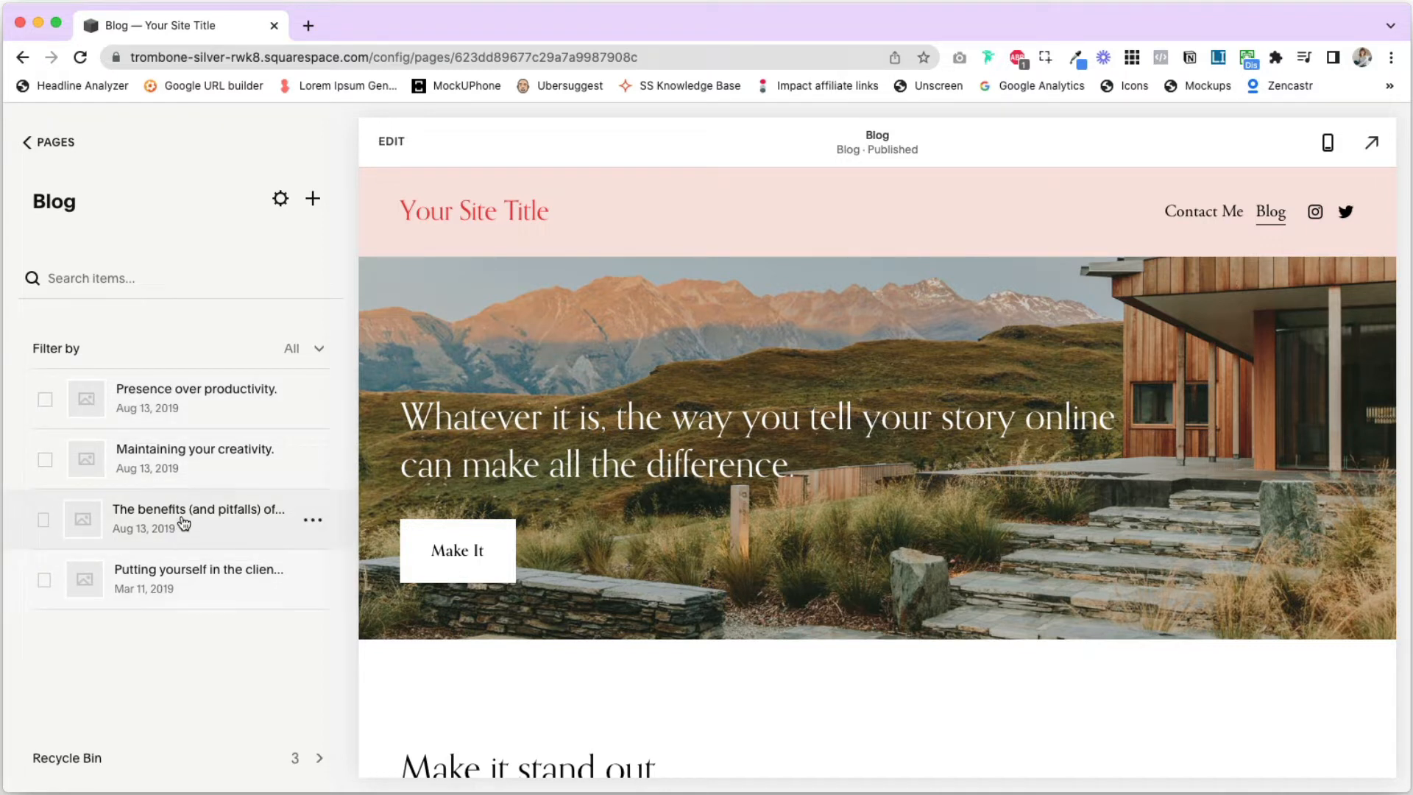
{"action": "left_click", "coordinate": [177, 397]}
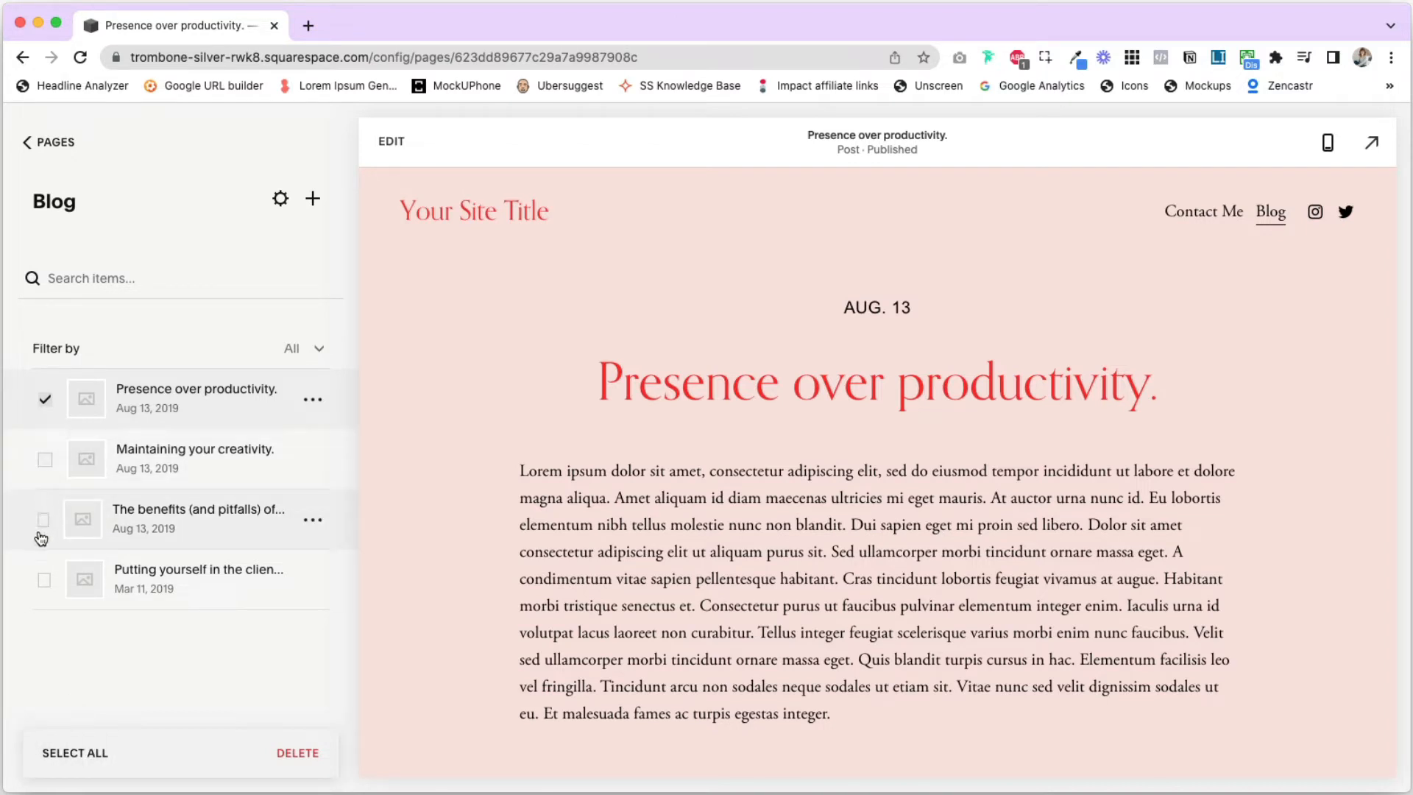
- Select the remaining demo posts along with the current one and delete all four from the blog
{"action": "left_click", "coordinate": [44, 581]}
{"action": "left_click", "coordinate": [43, 519]}
{"action": "left_click", "coordinate": [45, 459]}
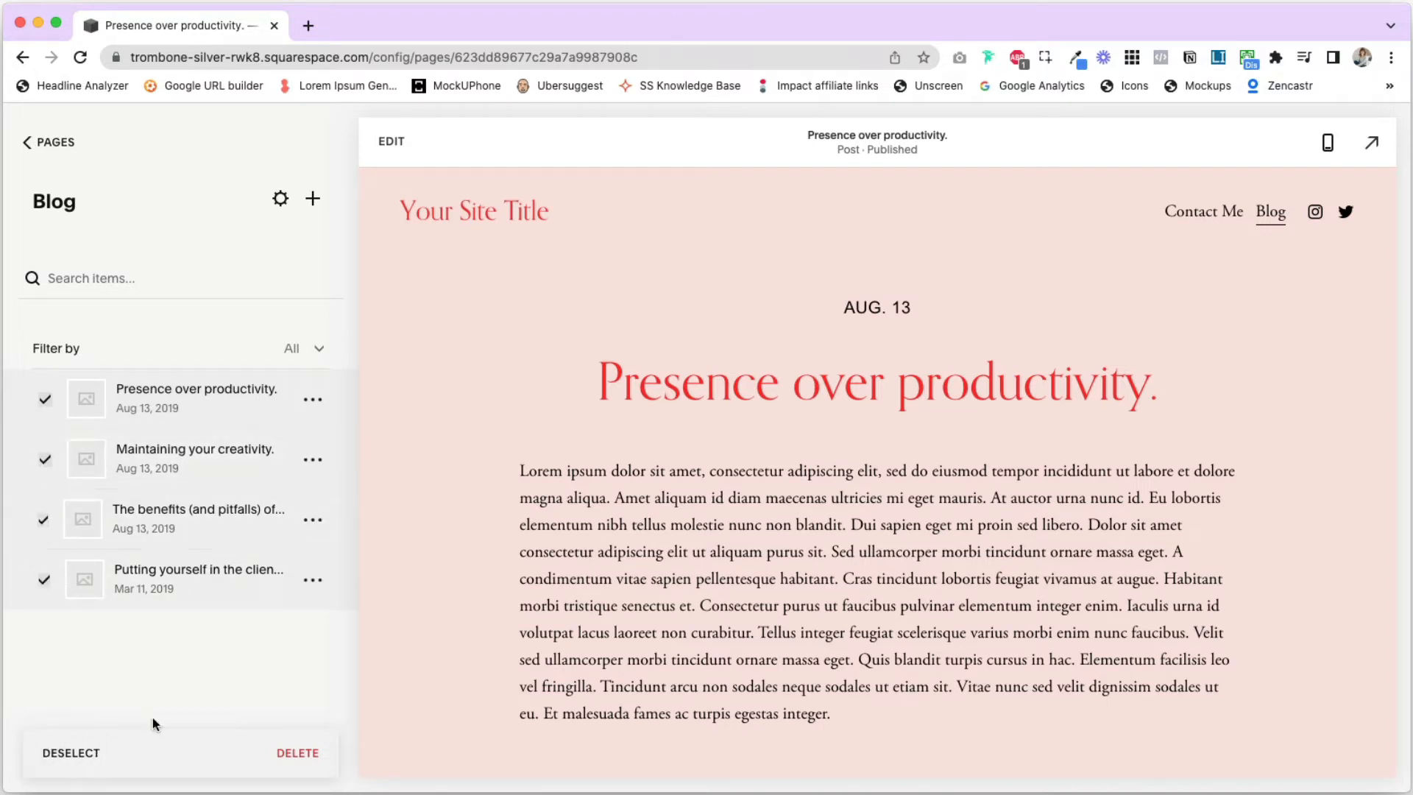
{"action": "right_click", "coordinate": [299, 755]}
{"action": "left_click", "coordinate": [316, 784]}
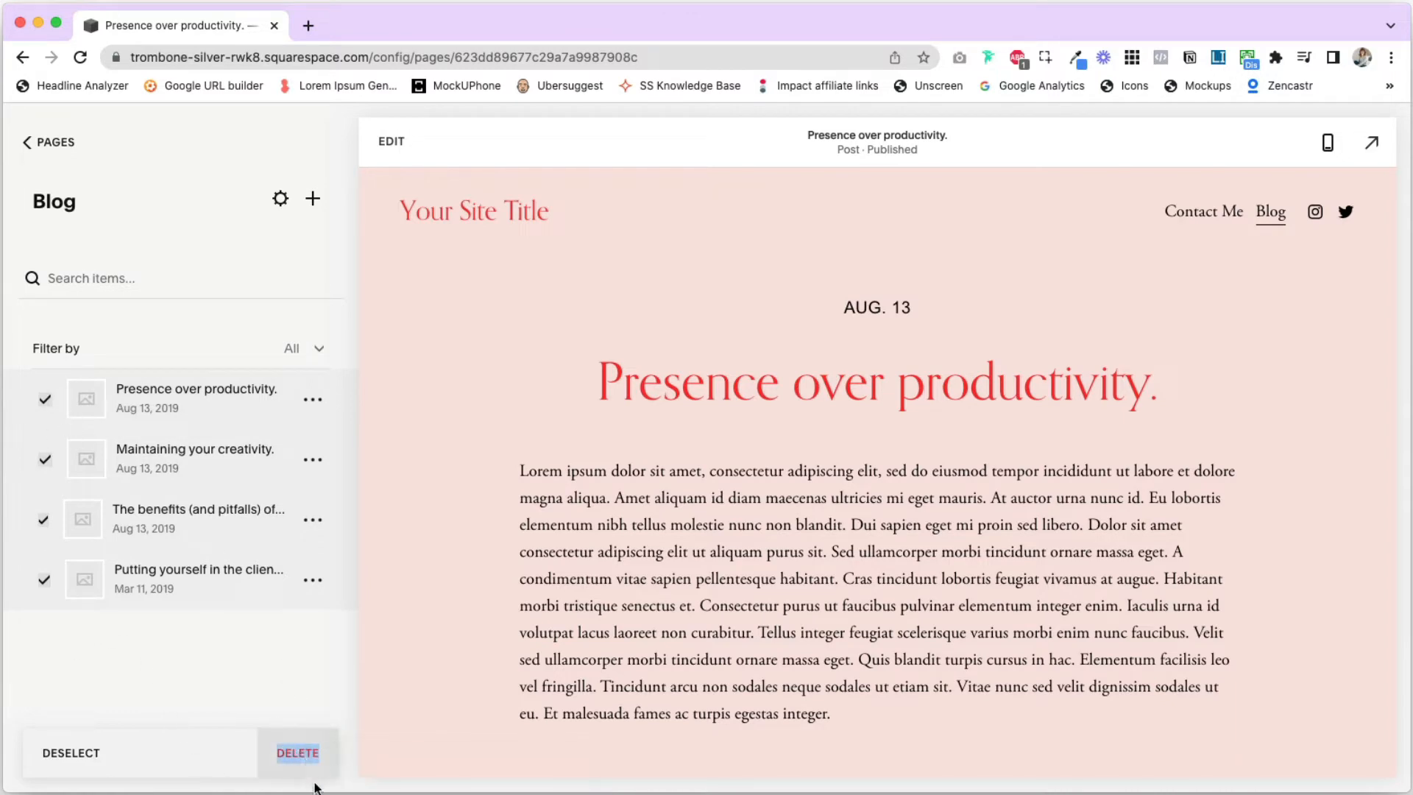
{"action": "left_click", "coordinate": [296, 747]}
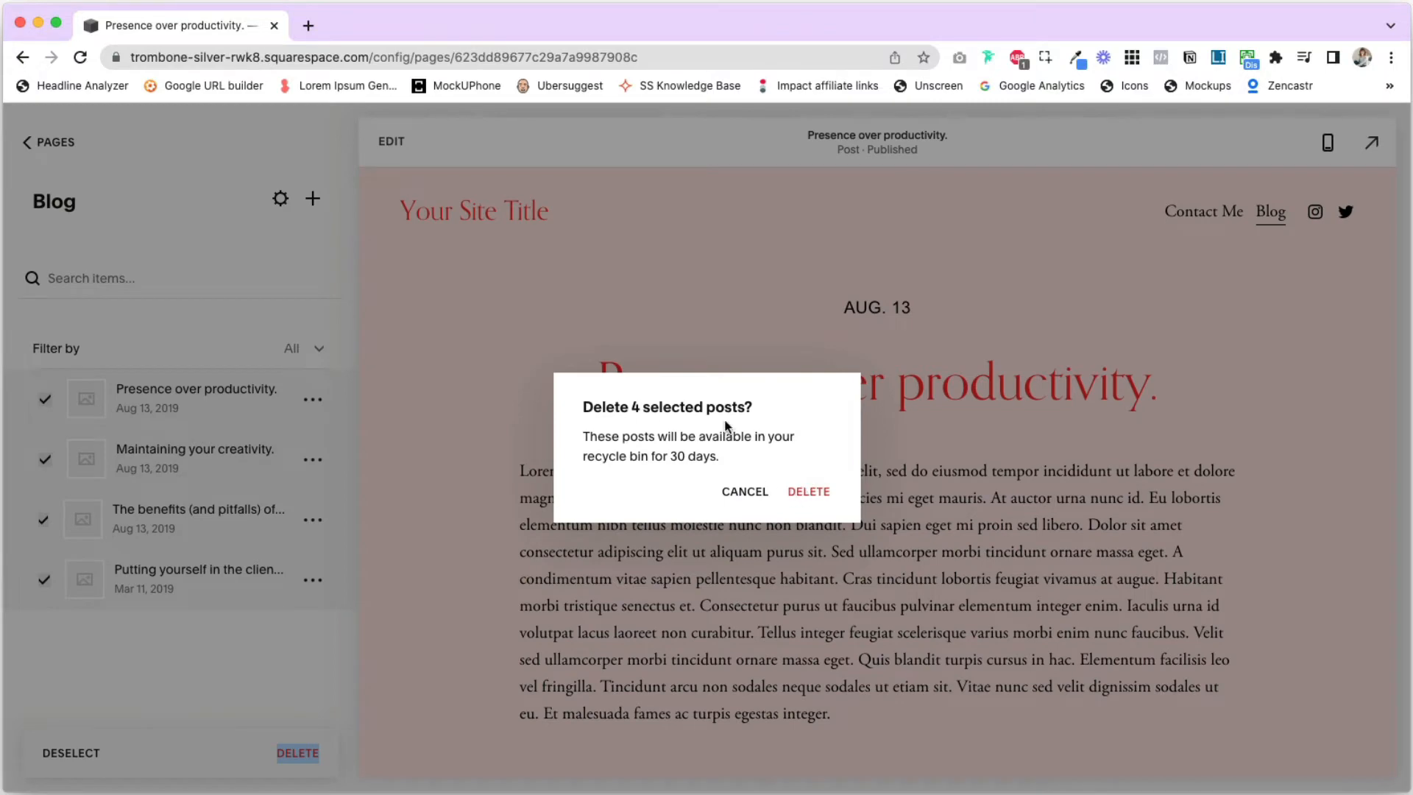
{"action": "left_click", "coordinate": [809, 493]}
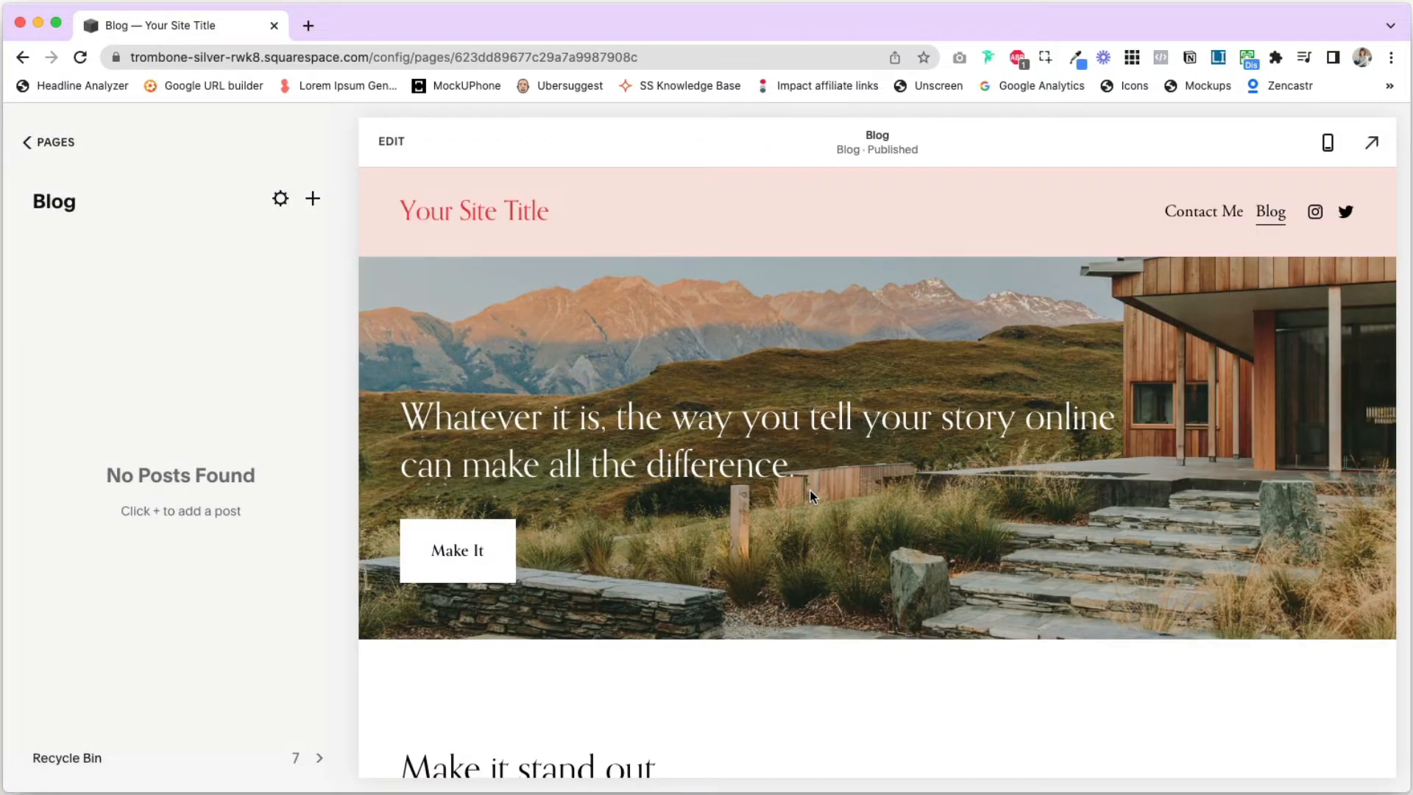
- Add a new blog post with the title "Blog post title goes here"
{"action": "scroll", "coordinate": [686, 497], "scroll_direction": "down", "scroll_amount": 10}
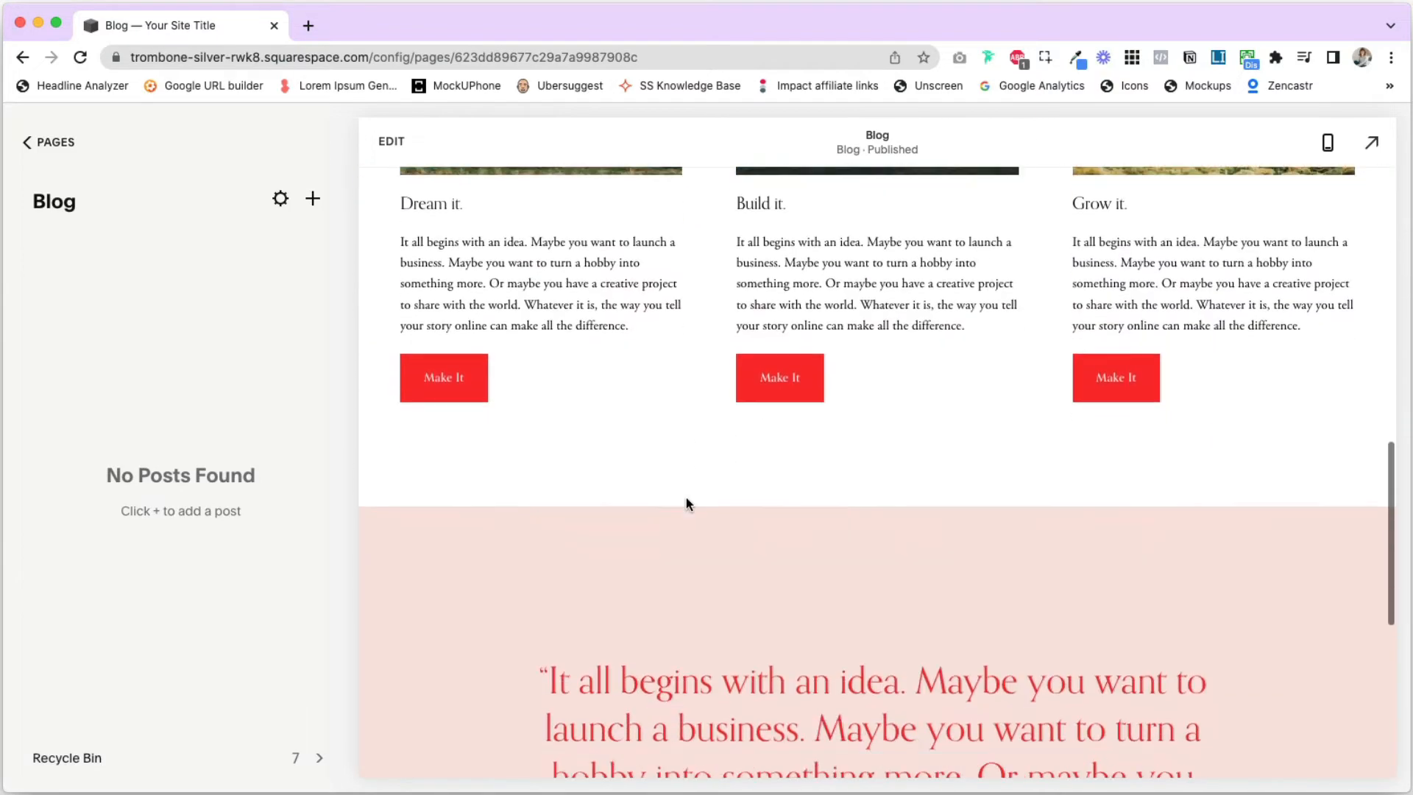
{"action": "scroll", "coordinate": [686, 497], "scroll_direction": "down", "scroll_amount": 4}
{"action": "scroll", "coordinate": [626, 486], "scroll_direction": "up", "scroll_amount": 3}
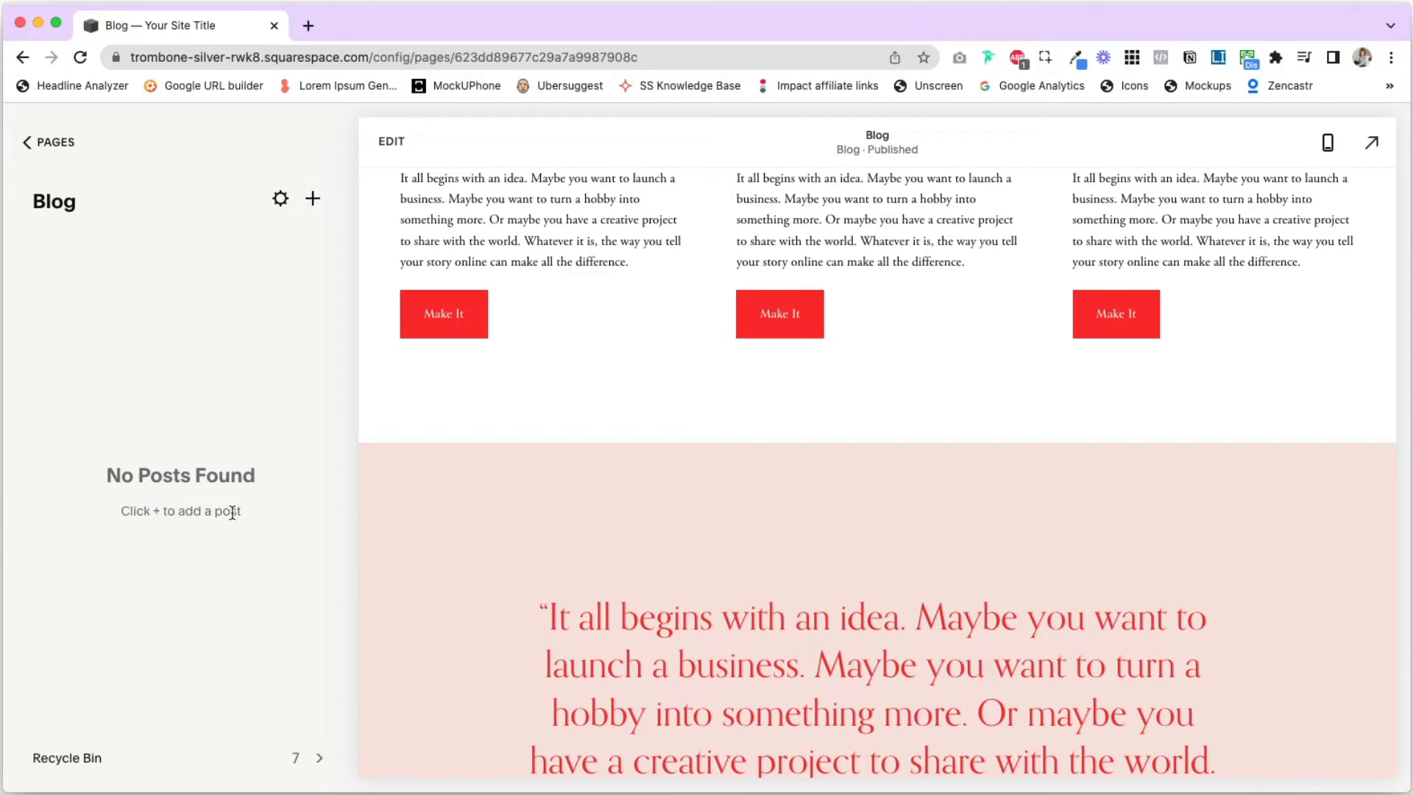
{"action": "left_click", "coordinate": [313, 199]}
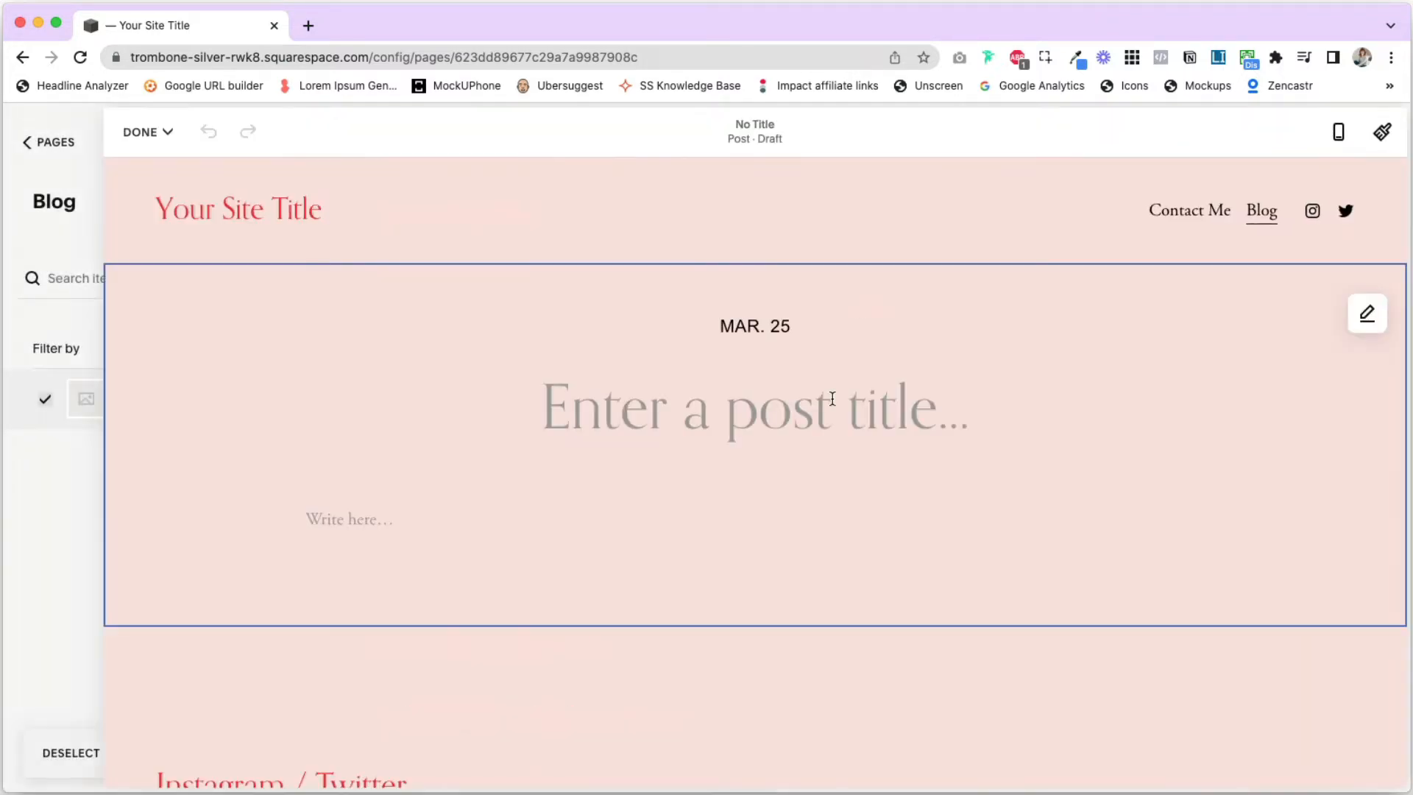
{"action": "left_click", "coordinate": [683, 420]}
{"action": "type", "text": "Blog post title goes here"}
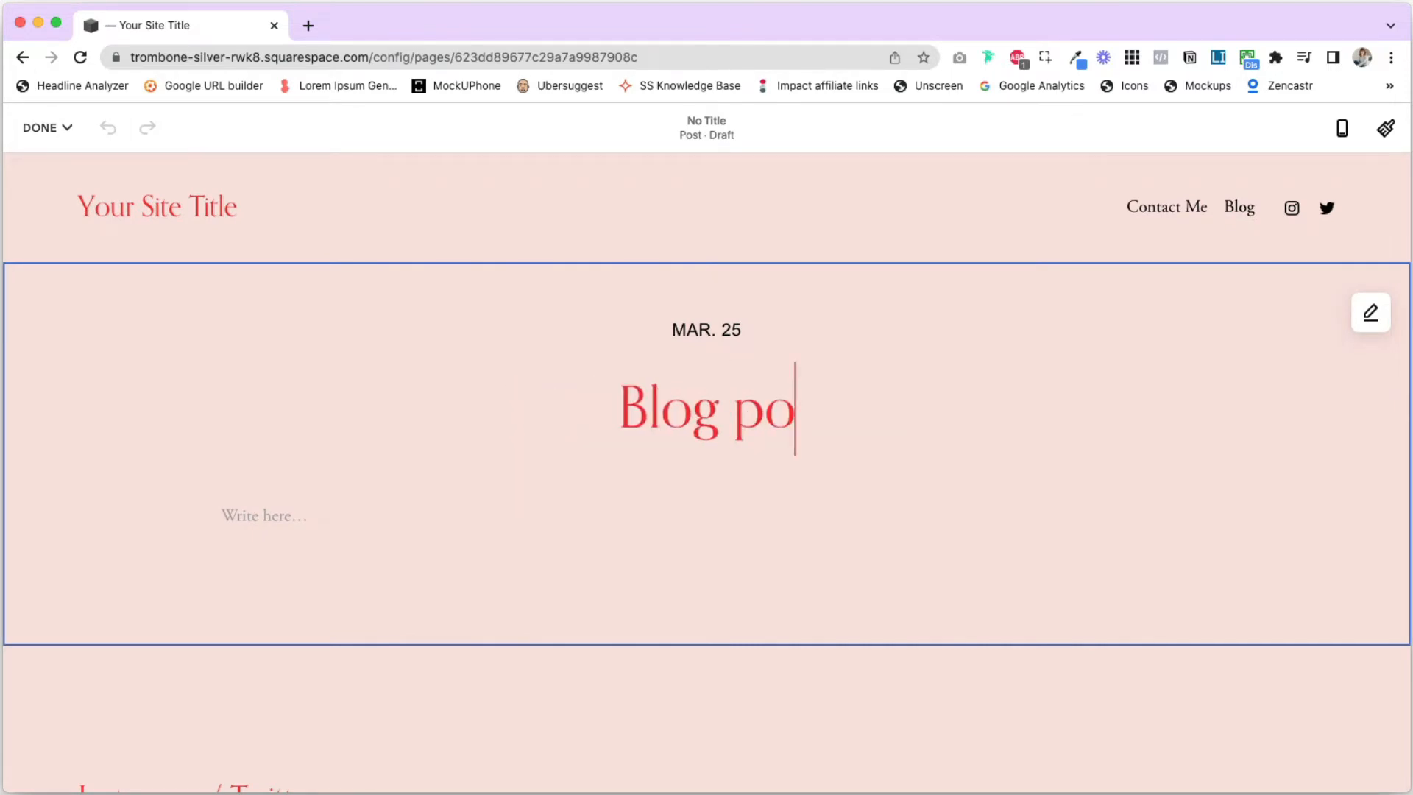
- Fill in the post's body text with "Write your awesome content here!"
{"action": "left_click", "coordinate": [269, 515]}
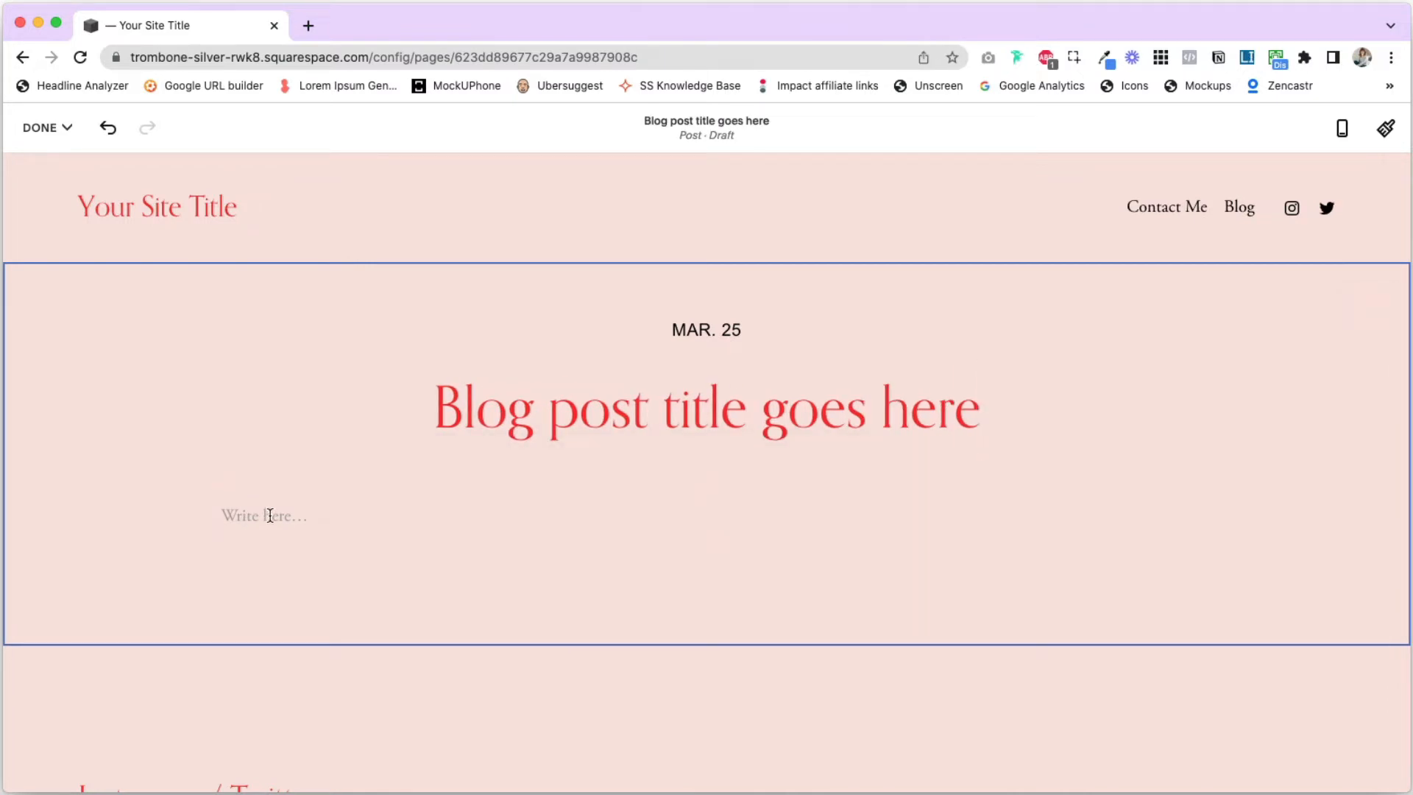
{"action": "left_click", "coordinate": [287, 519]}
{"action": "type", "text": "Write your awesome content here!"}
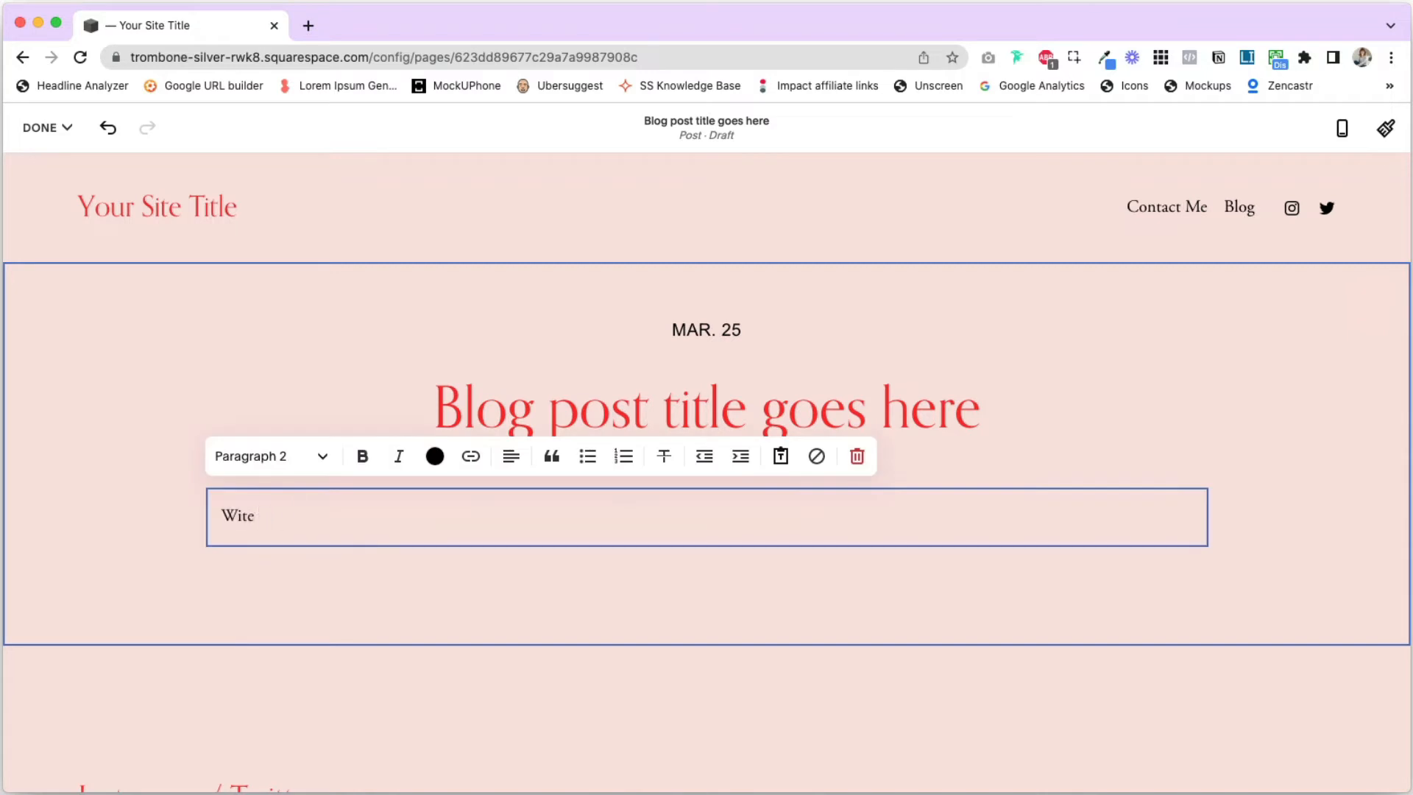
{"action": "left_click", "coordinate": [678, 458]}
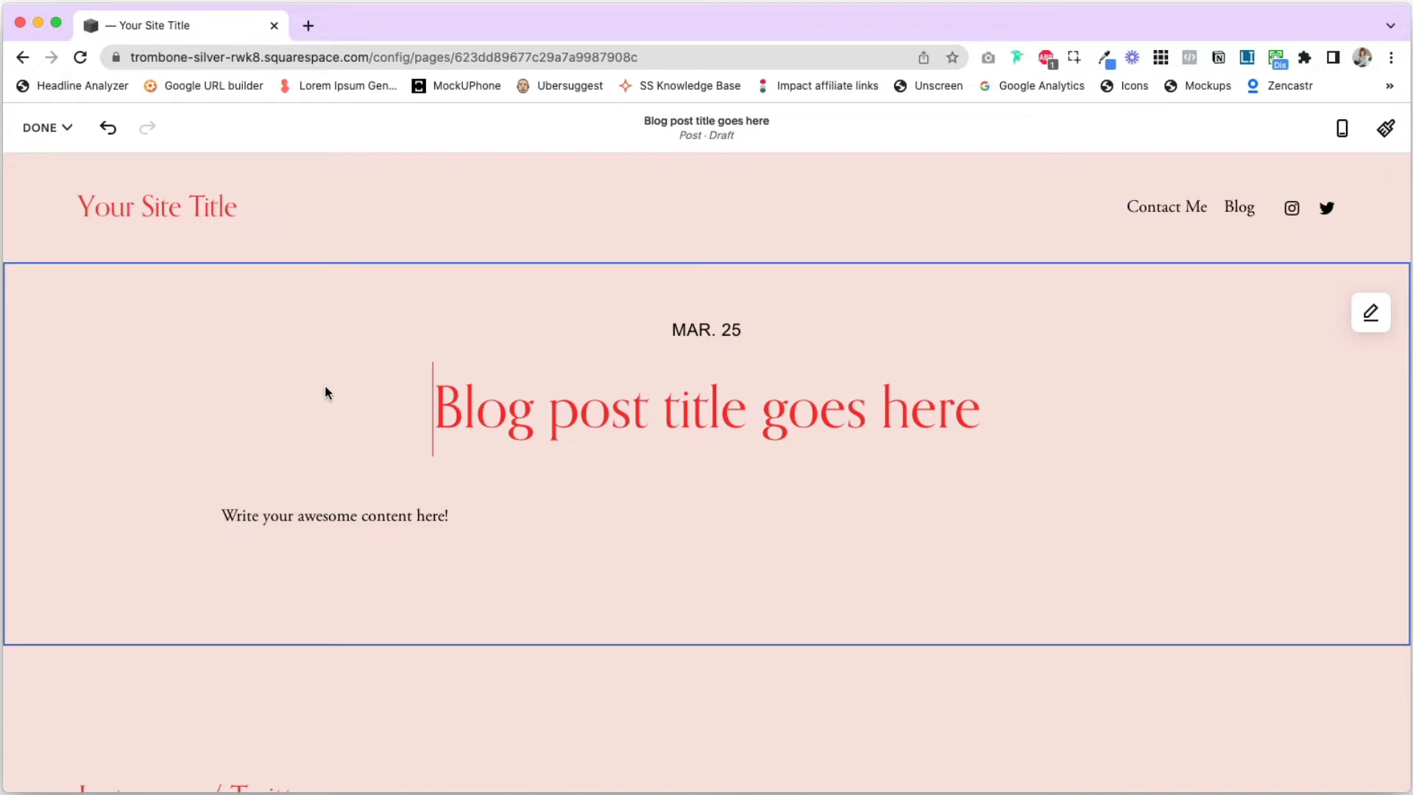
- Examine the content block types that can be inserted above the post's body text, without adding one
{"action": "scroll", "coordinate": [326, 392], "scroll_direction": "down", "scroll_amount": 1}
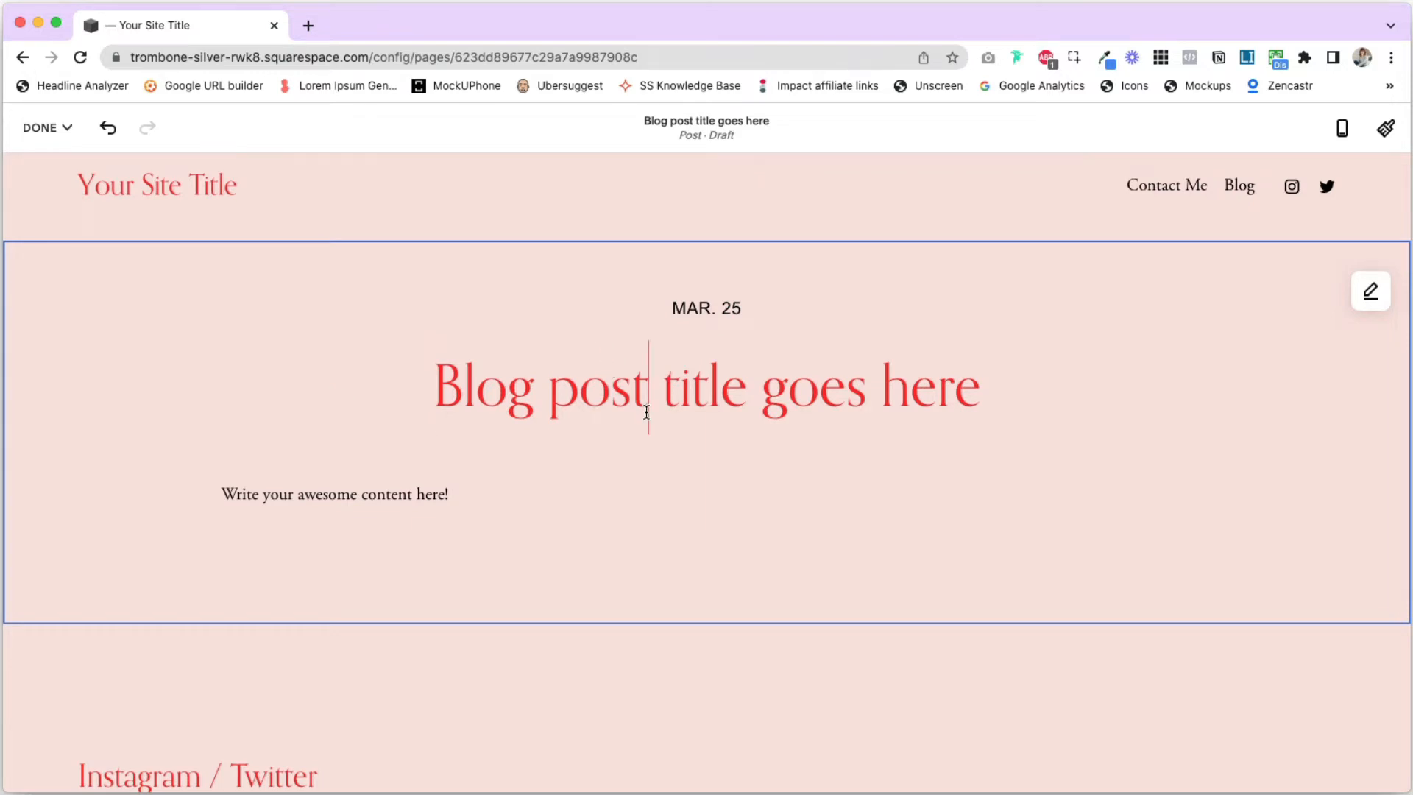
{"action": "left_click", "coordinate": [580, 486]}
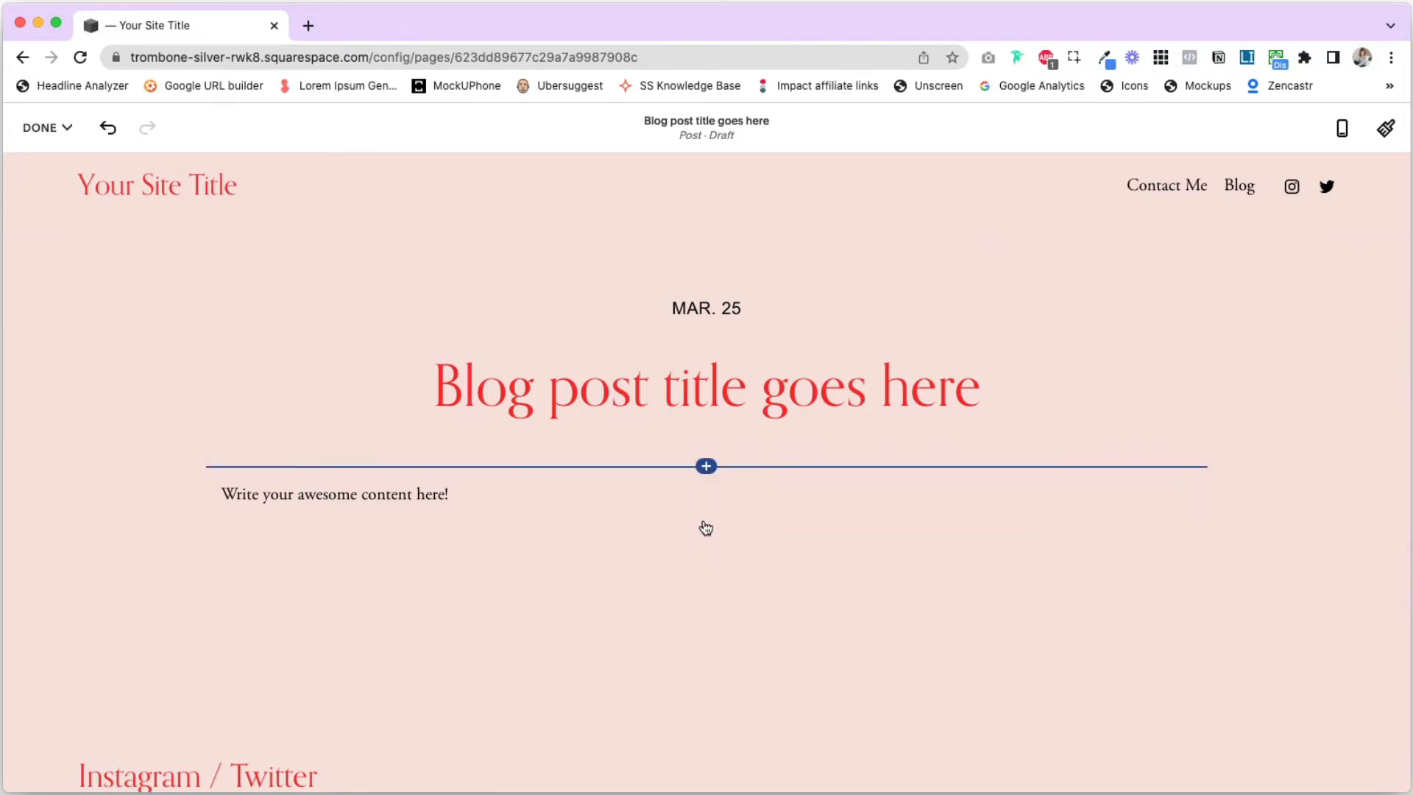
{"action": "left_click", "coordinate": [708, 468]}
{"action": "scroll", "coordinate": [1280, 485], "scroll_direction": "down", "scroll_amount": 10}
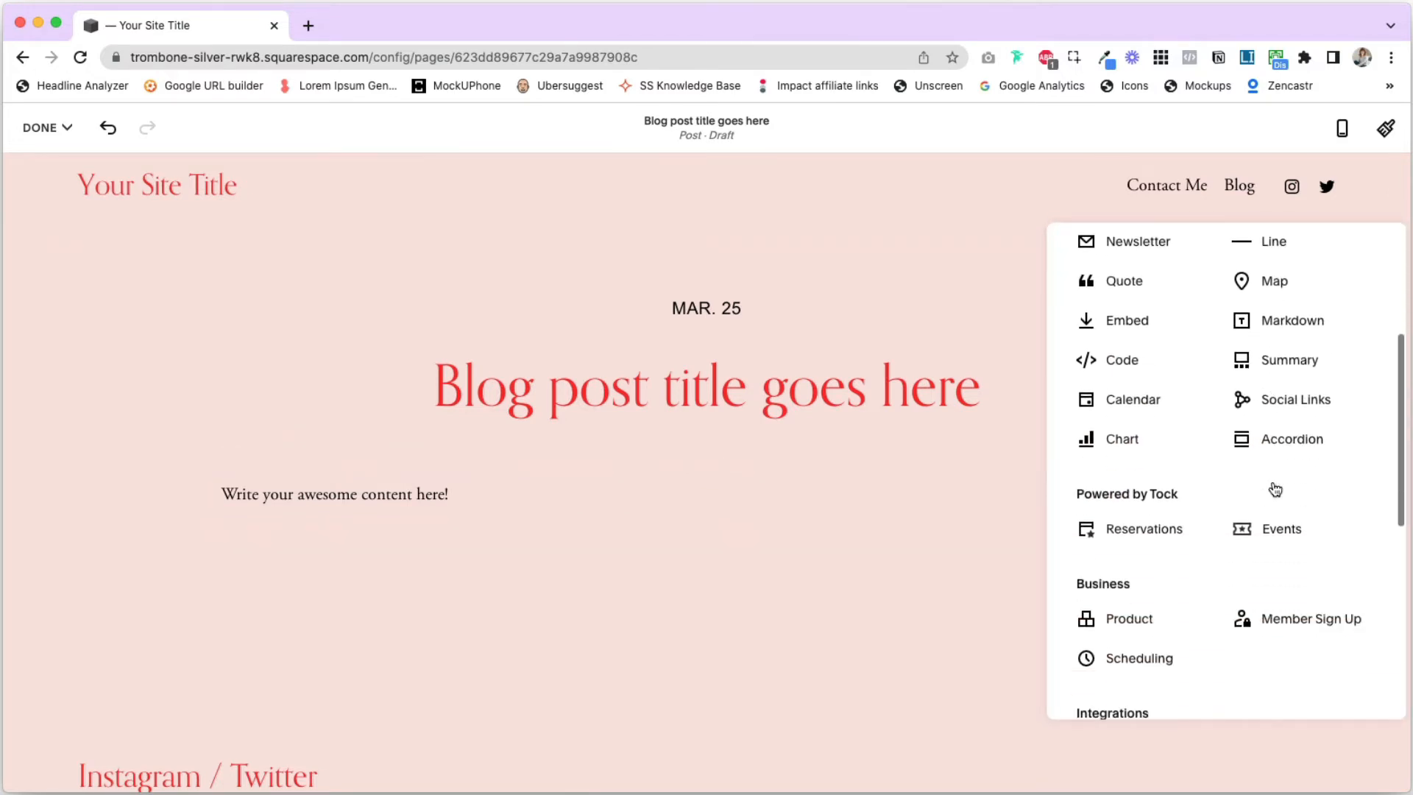
{"action": "scroll", "coordinate": [1273, 481], "scroll_direction": "up", "scroll_amount": 10}
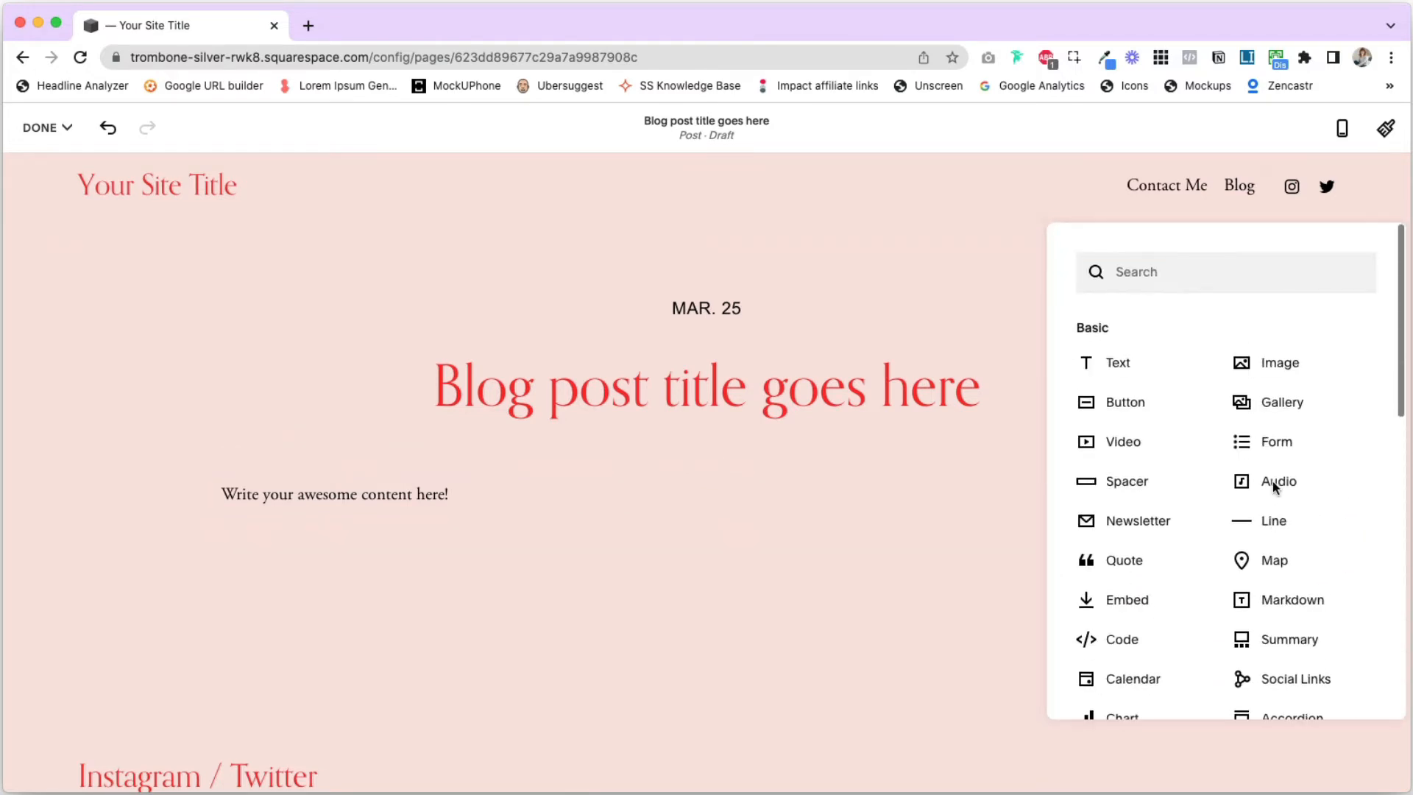
{"action": "scroll", "coordinate": [1272, 481], "scroll_direction": "down", "scroll_amount": 1}
{"action": "scroll", "coordinate": [1274, 487], "scroll_direction": "down", "scroll_amount": 11}
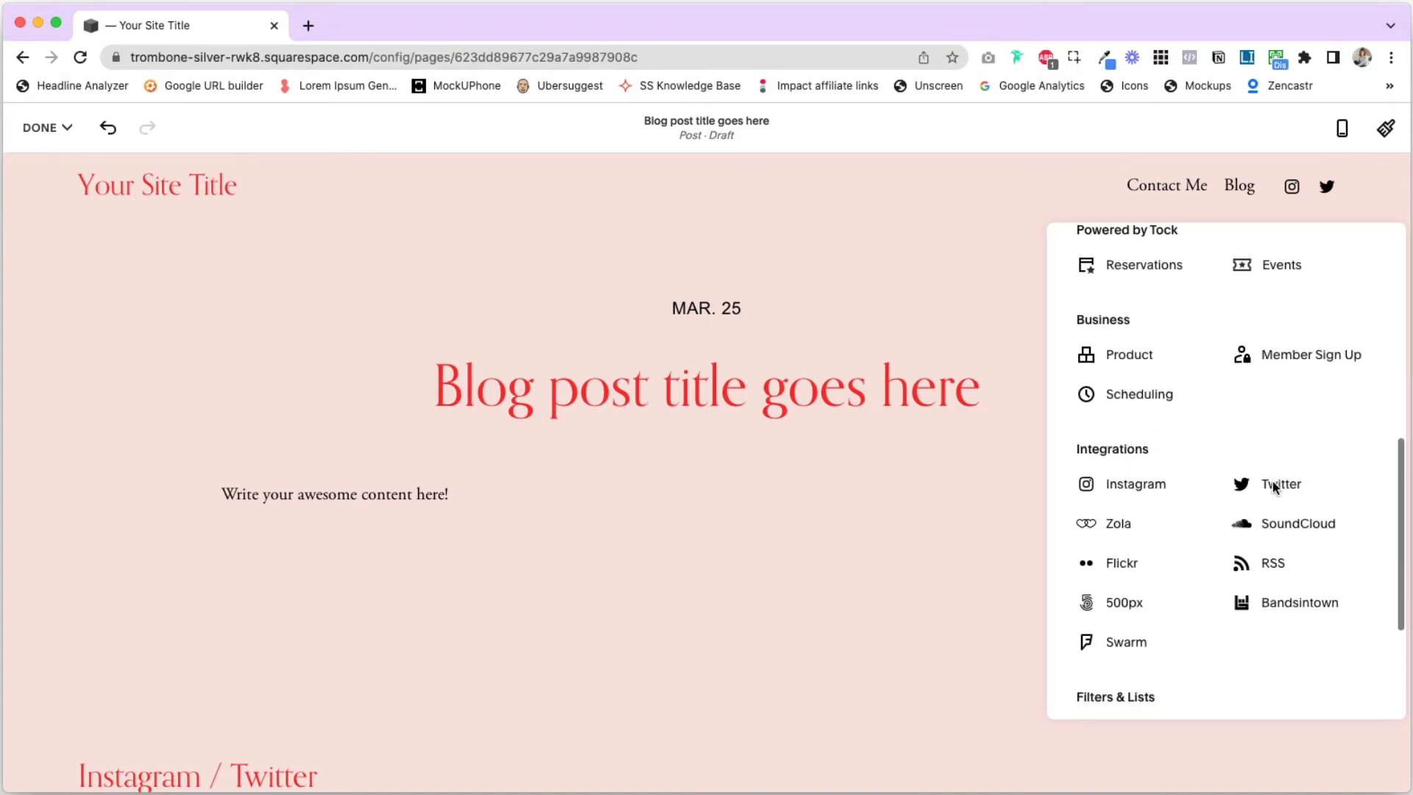
{"action": "scroll", "coordinate": [1274, 487], "scroll_direction": "up", "scroll_amount": 5}
{"action": "scroll", "coordinate": [1275, 489], "scroll_direction": "up", "scroll_amount": 5}
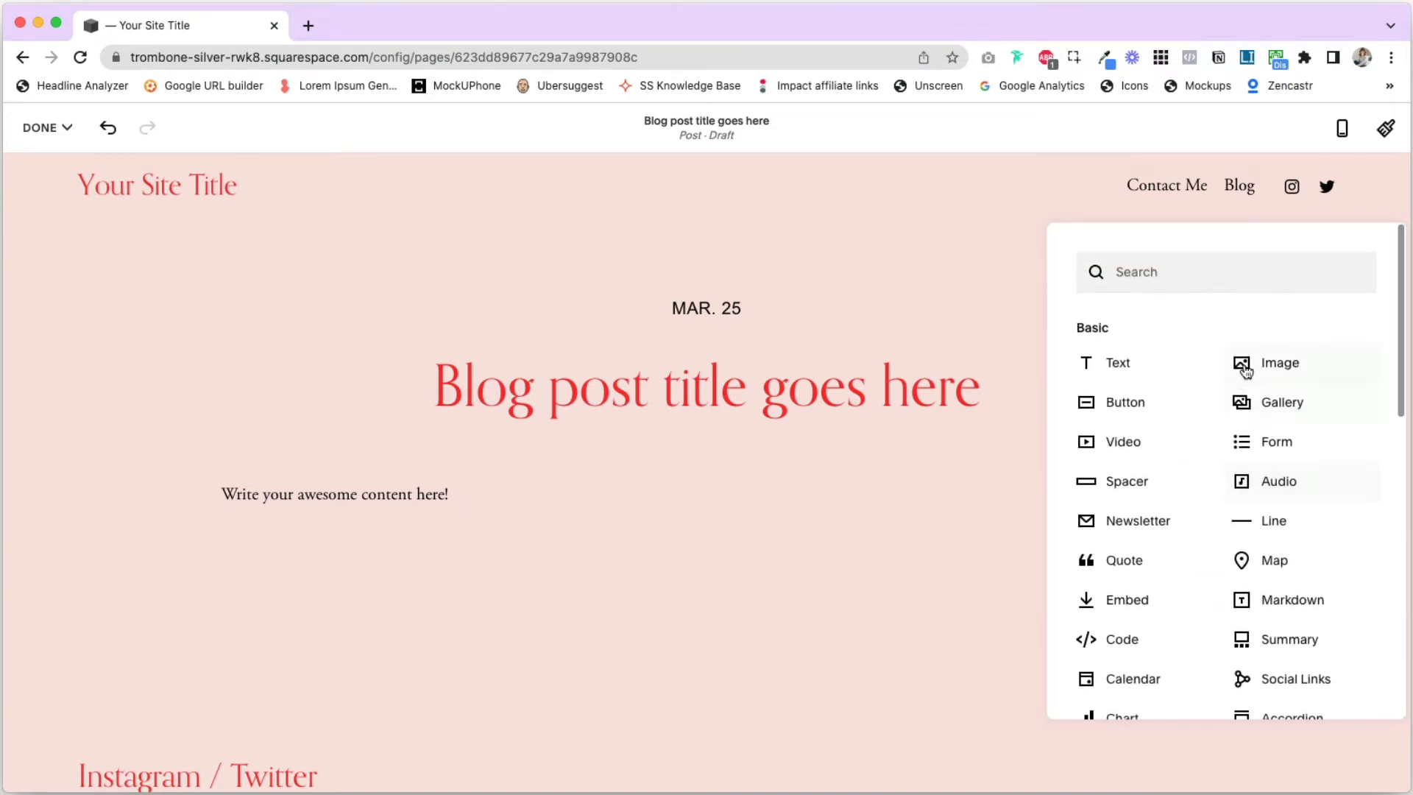
{"action": "scroll", "coordinate": [1280, 488], "scroll_direction": "down", "scroll_amount": 1}
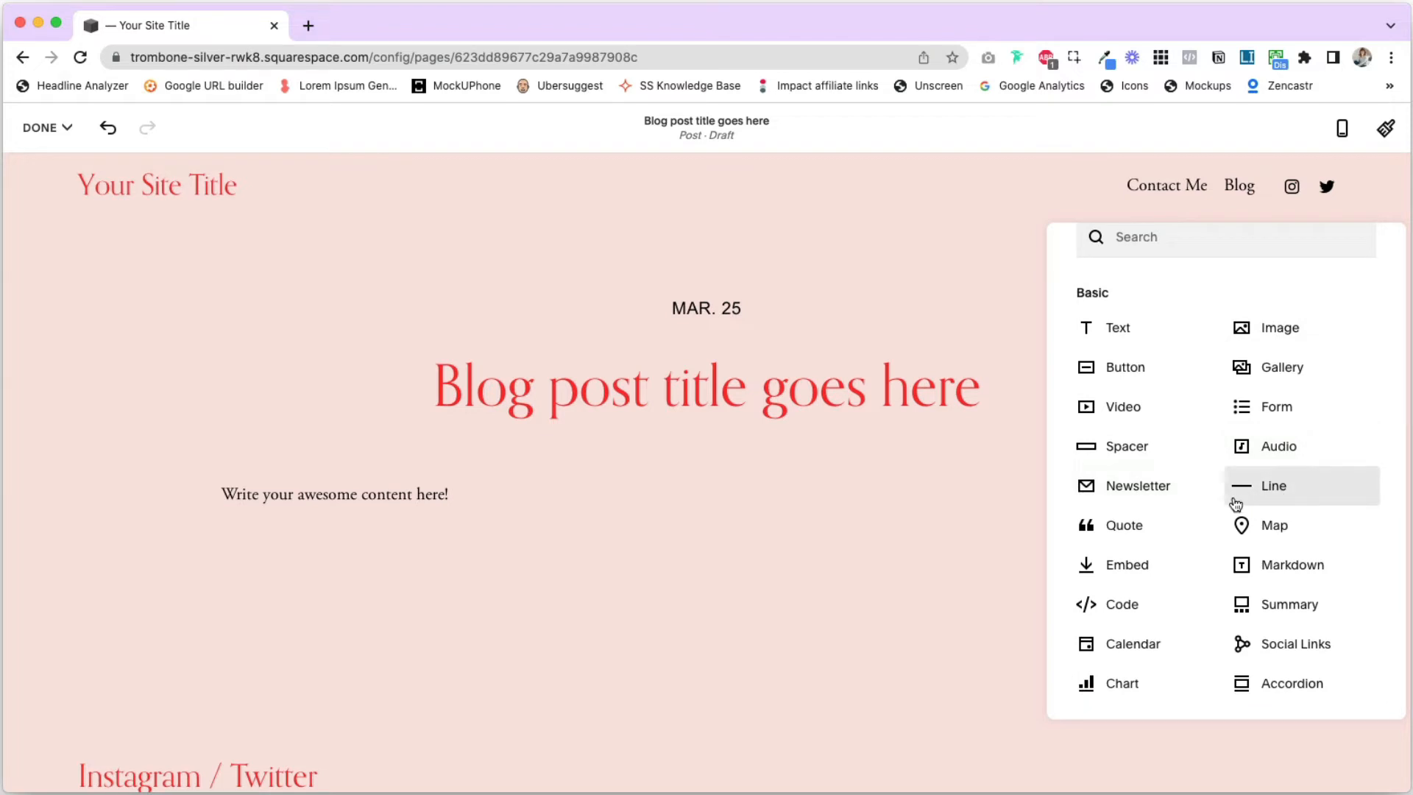
{"action": "scroll", "coordinate": [1236, 498], "scroll_direction": "down", "scroll_amount": 6}
{"action": "scroll", "coordinate": [1233, 497], "scroll_direction": "down", "scroll_amount": 2}
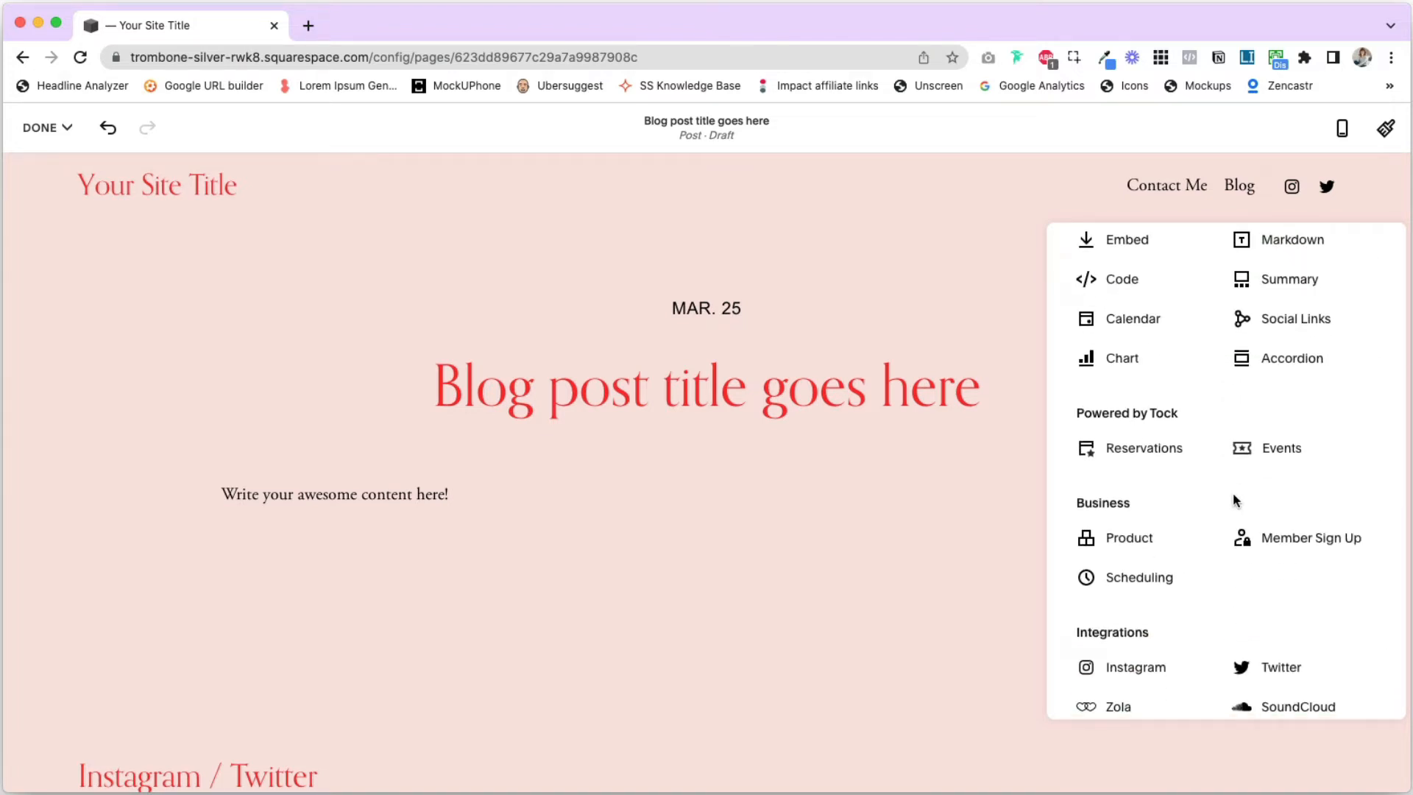
{"action": "scroll", "coordinate": [1221, 449], "scroll_direction": "up", "scroll_amount": 3}
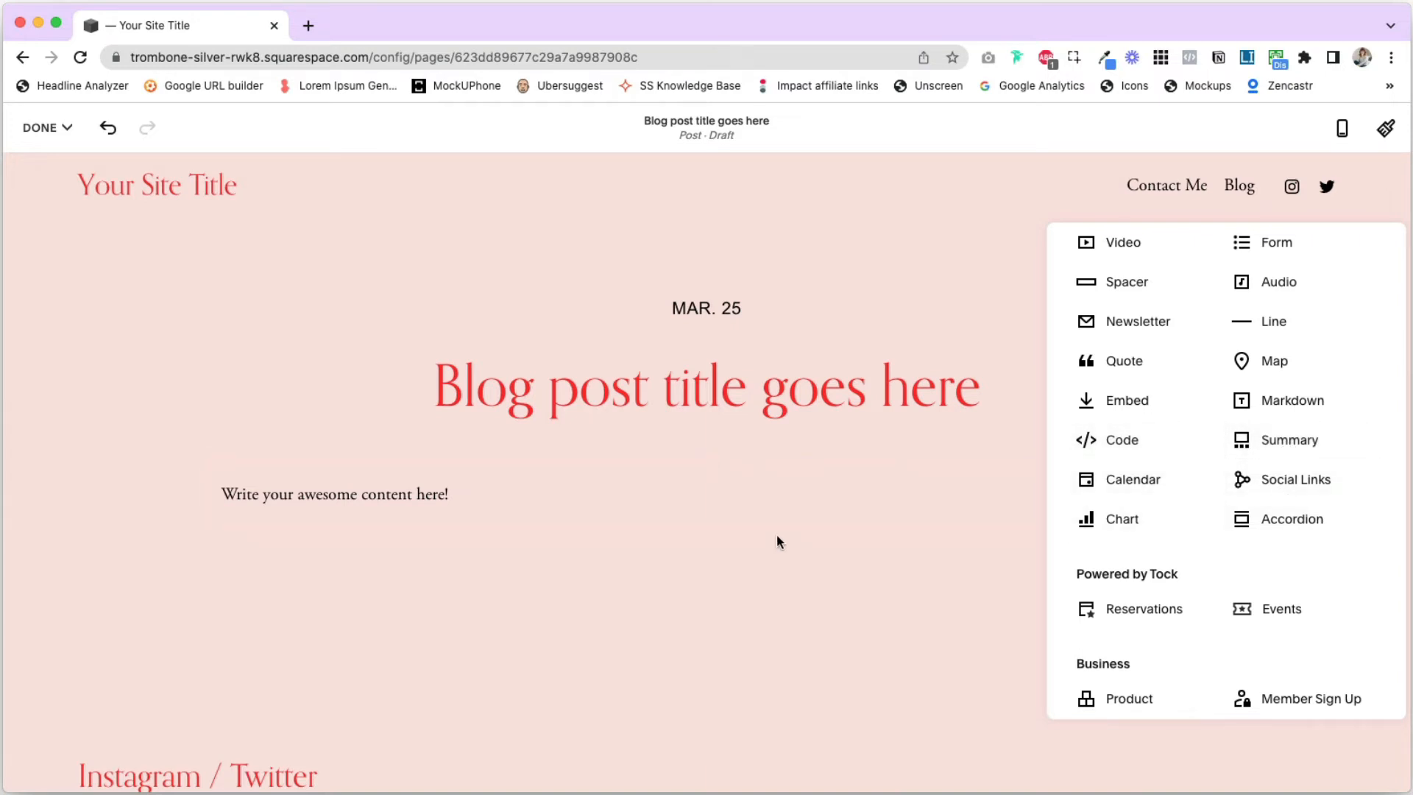
{"action": "left_click", "coordinate": [711, 526]}
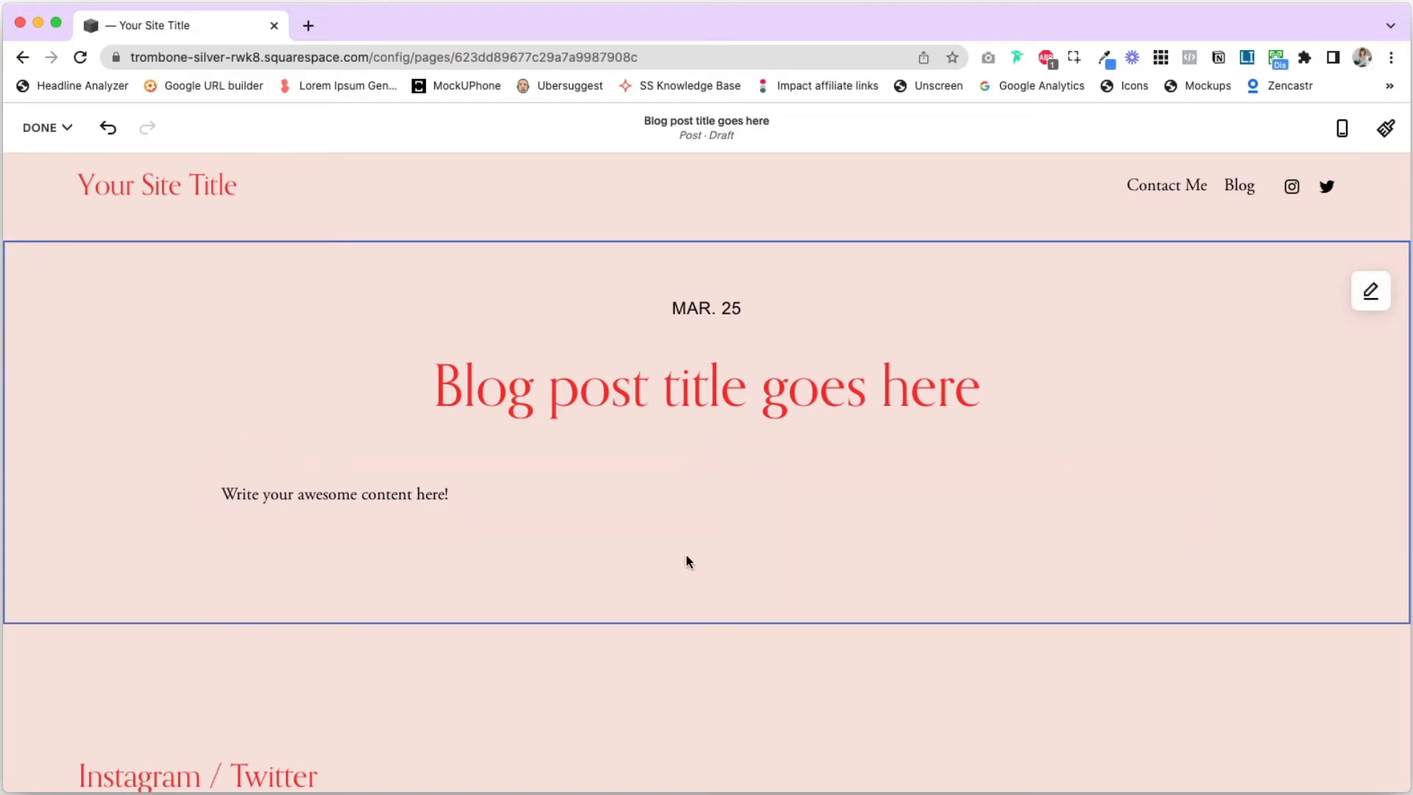
- Save the new blog post as a draft
{"action": "left_click", "coordinate": [48, 129]}
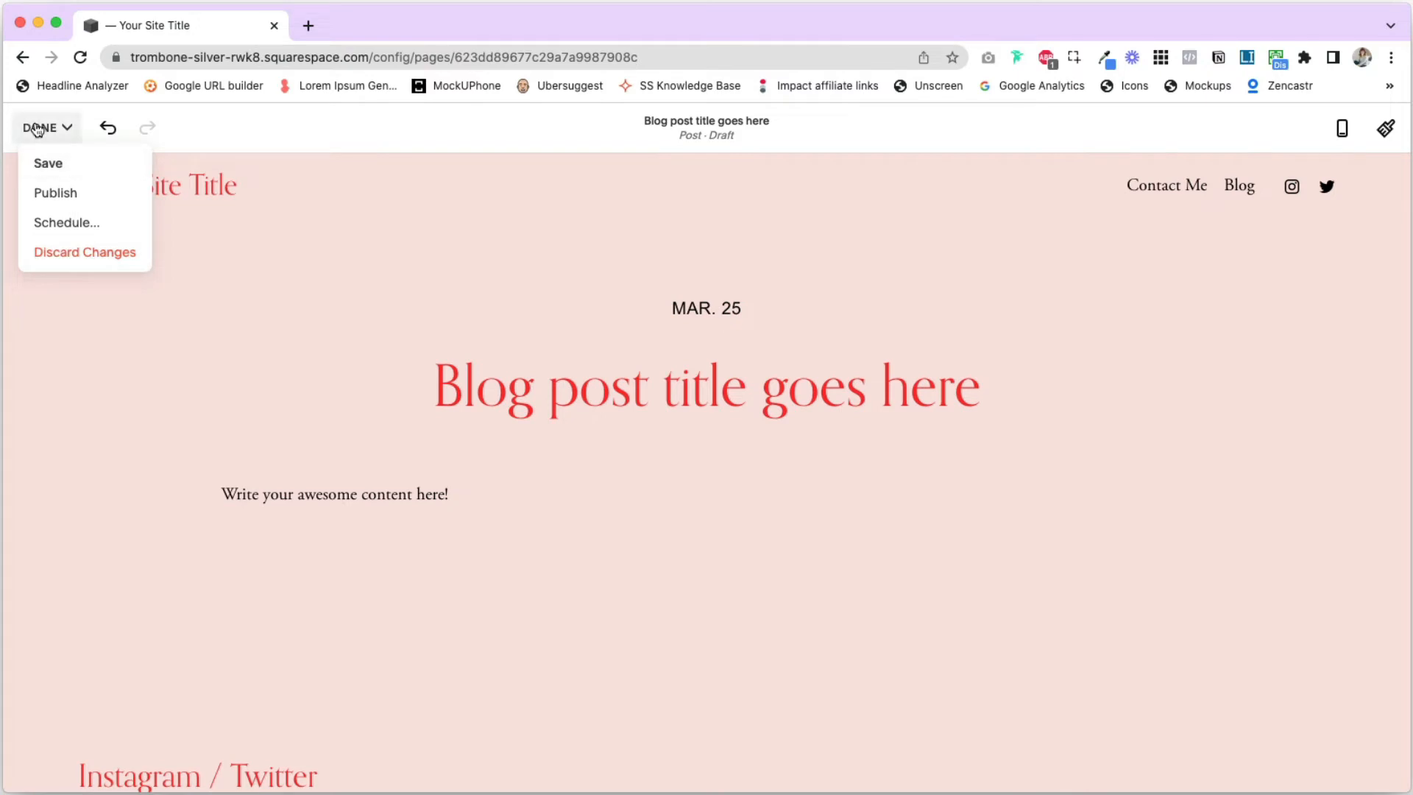
{"action": "left_click", "coordinate": [54, 164]}
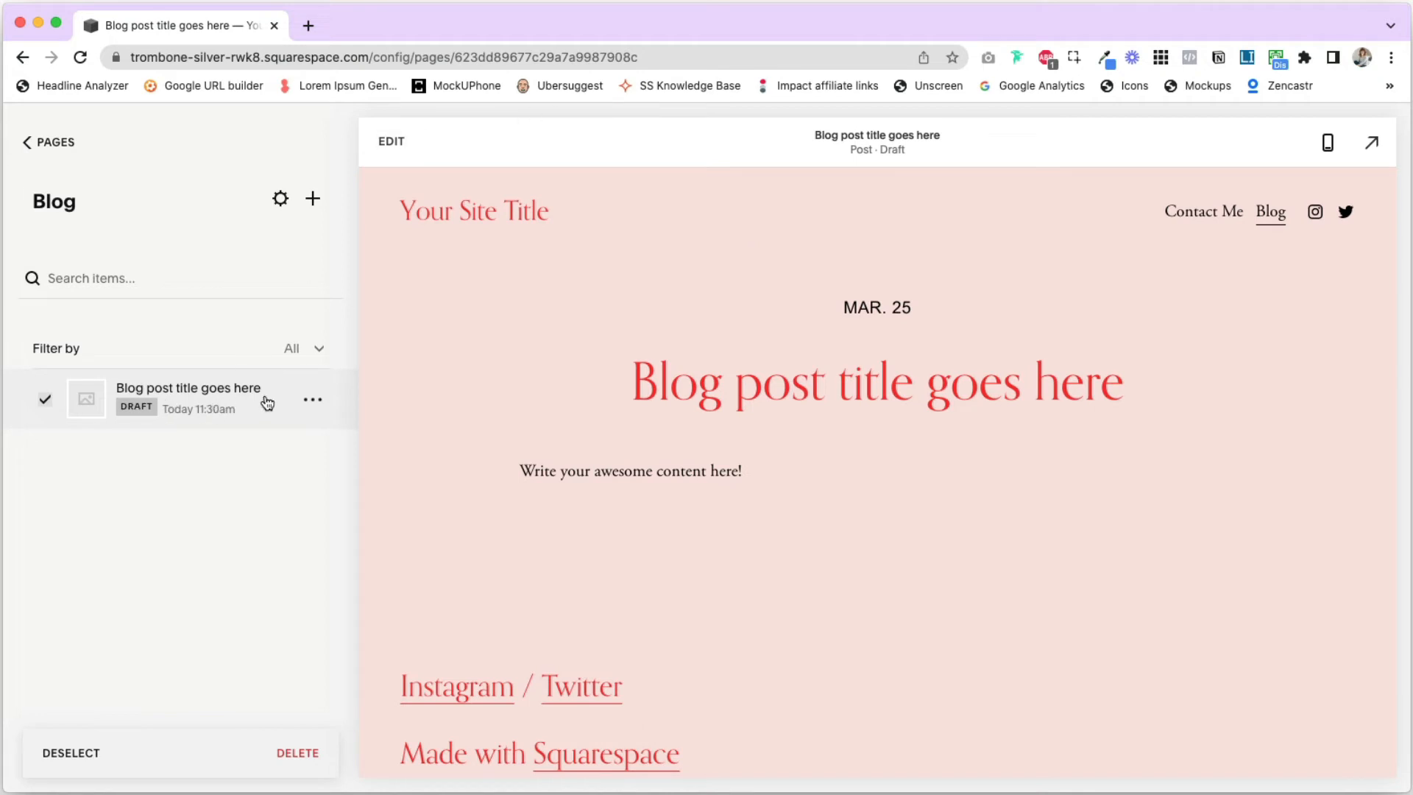
- Reopen the draft for editing, view its date and time scheduling options, and exit edit mode without scheduling it
{"action": "left_click", "coordinate": [391, 141]}
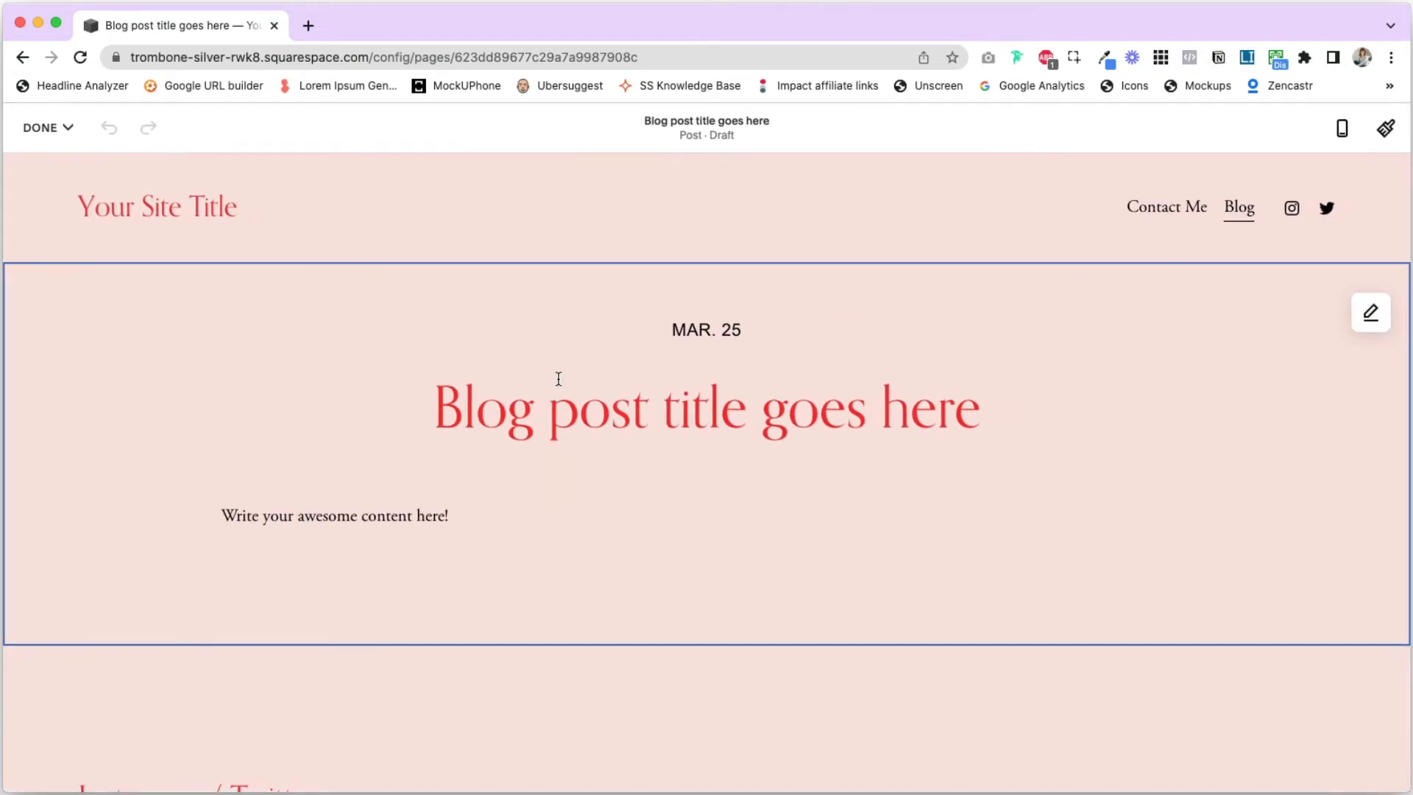
{"action": "left_click", "coordinate": [499, 525]}
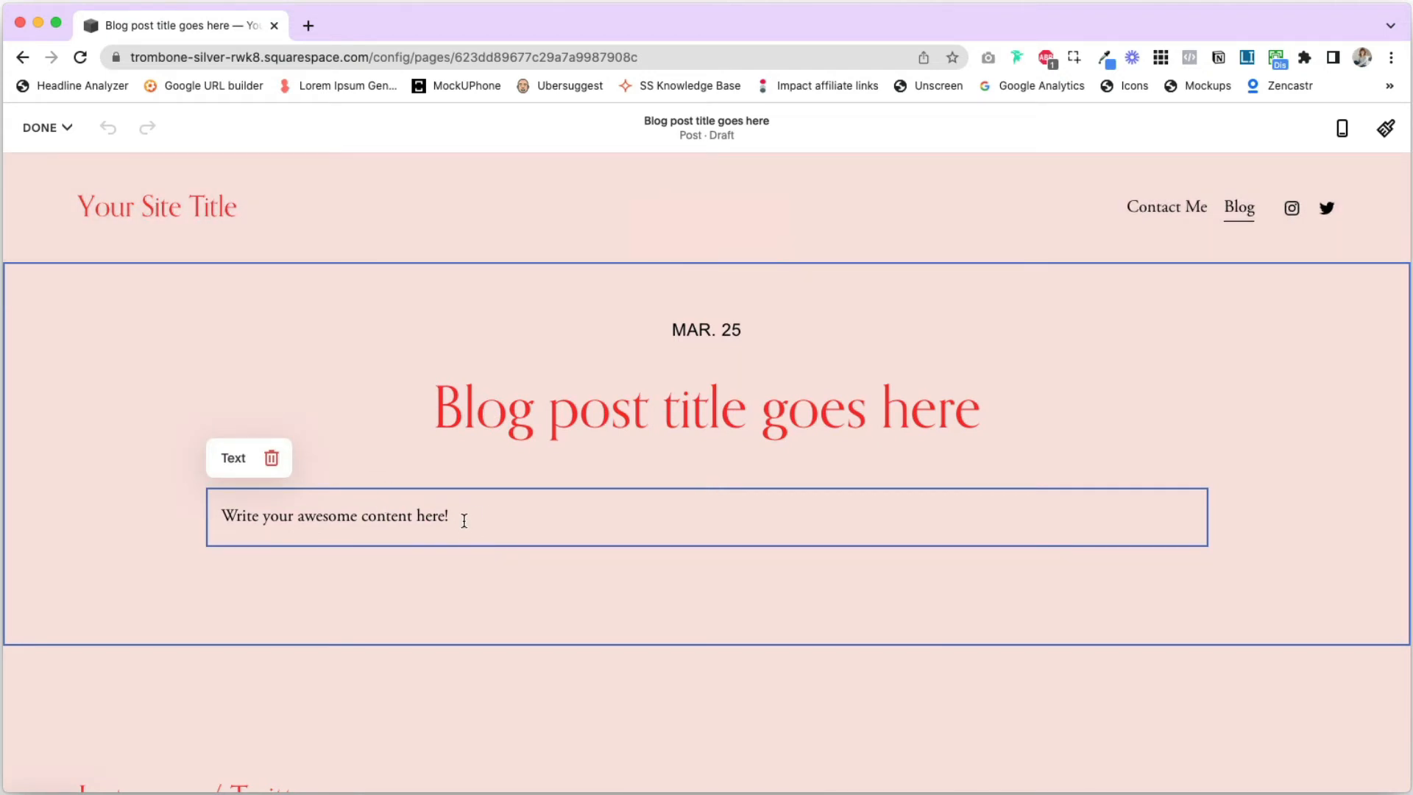
{"action": "left_click", "coordinate": [49, 128]}
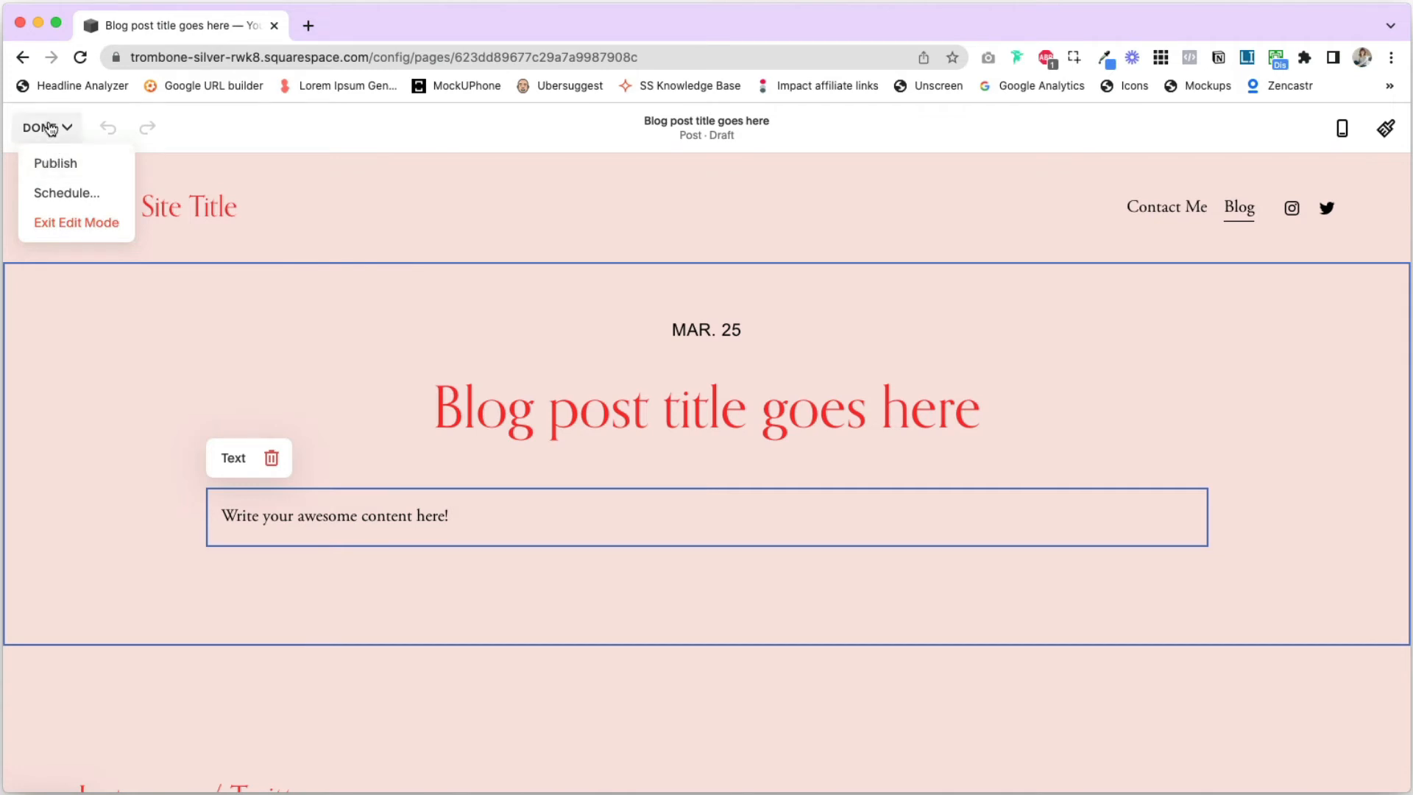
{"action": "left_click", "coordinate": [53, 195]}
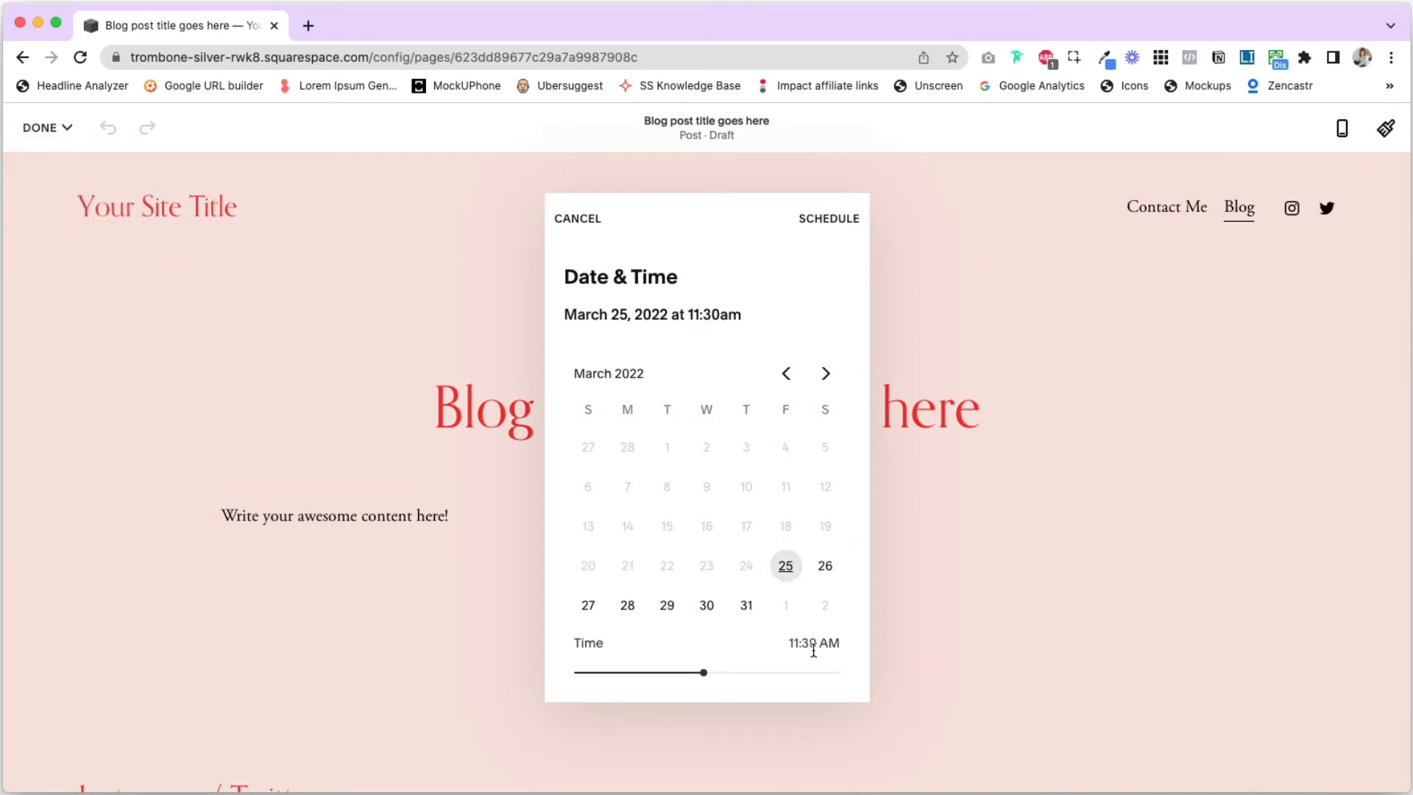
{"action": "left_click", "coordinate": [578, 218]}
{"action": "left_click", "coordinate": [45, 128]}
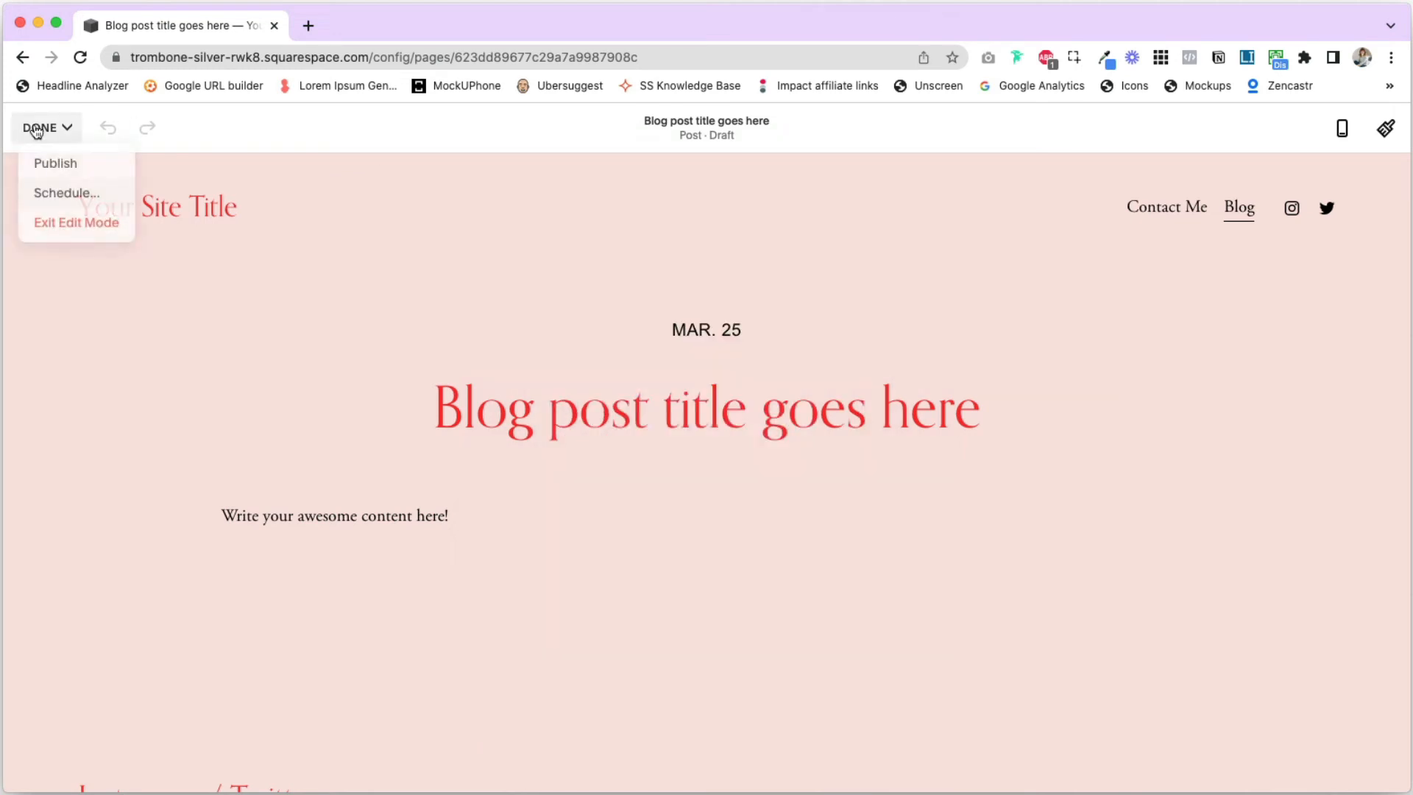
{"action": "left_click", "coordinate": [55, 221]}
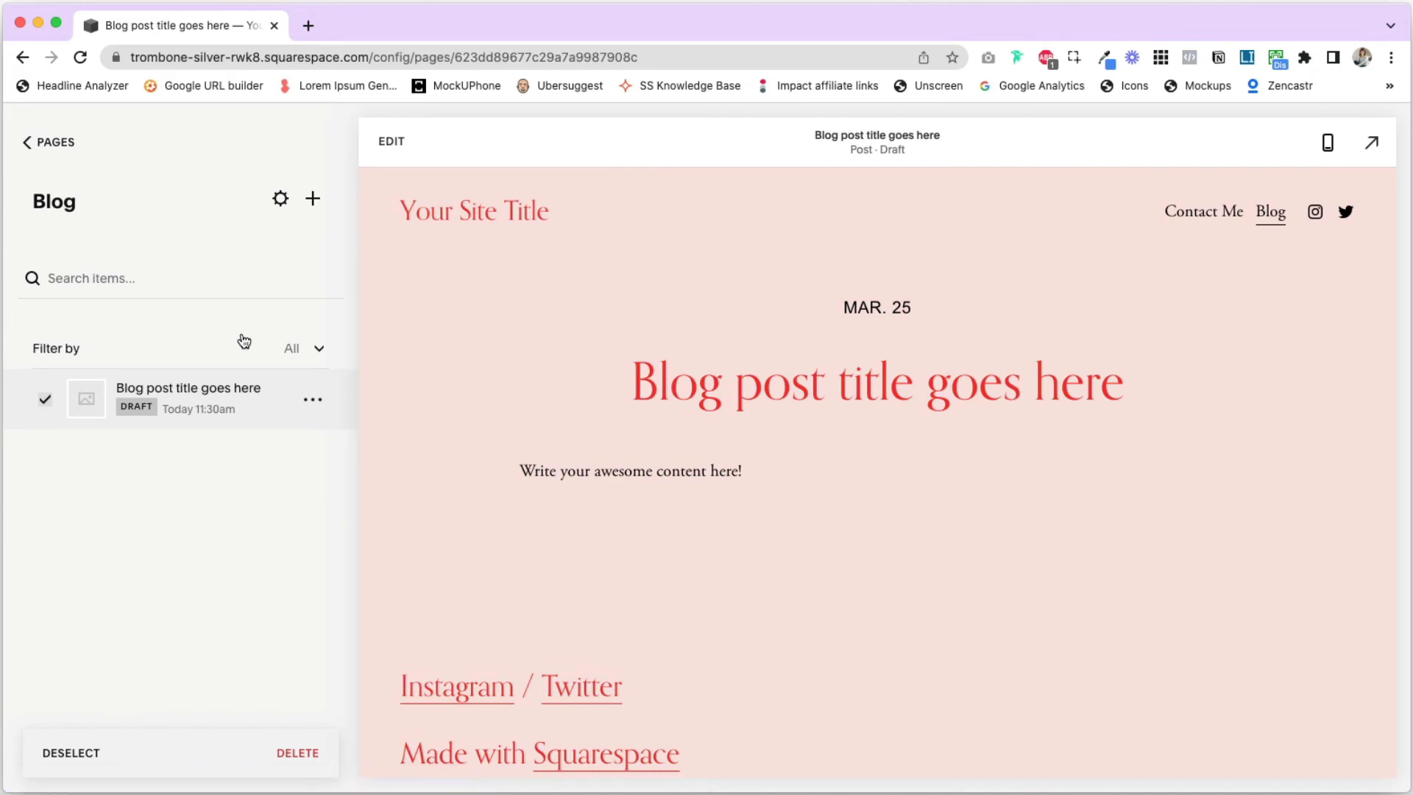
- Create and publish a new post titled "This is blog post #3" with the body text "Written content goes here"
{"action": "left_click", "coordinate": [312, 198]}
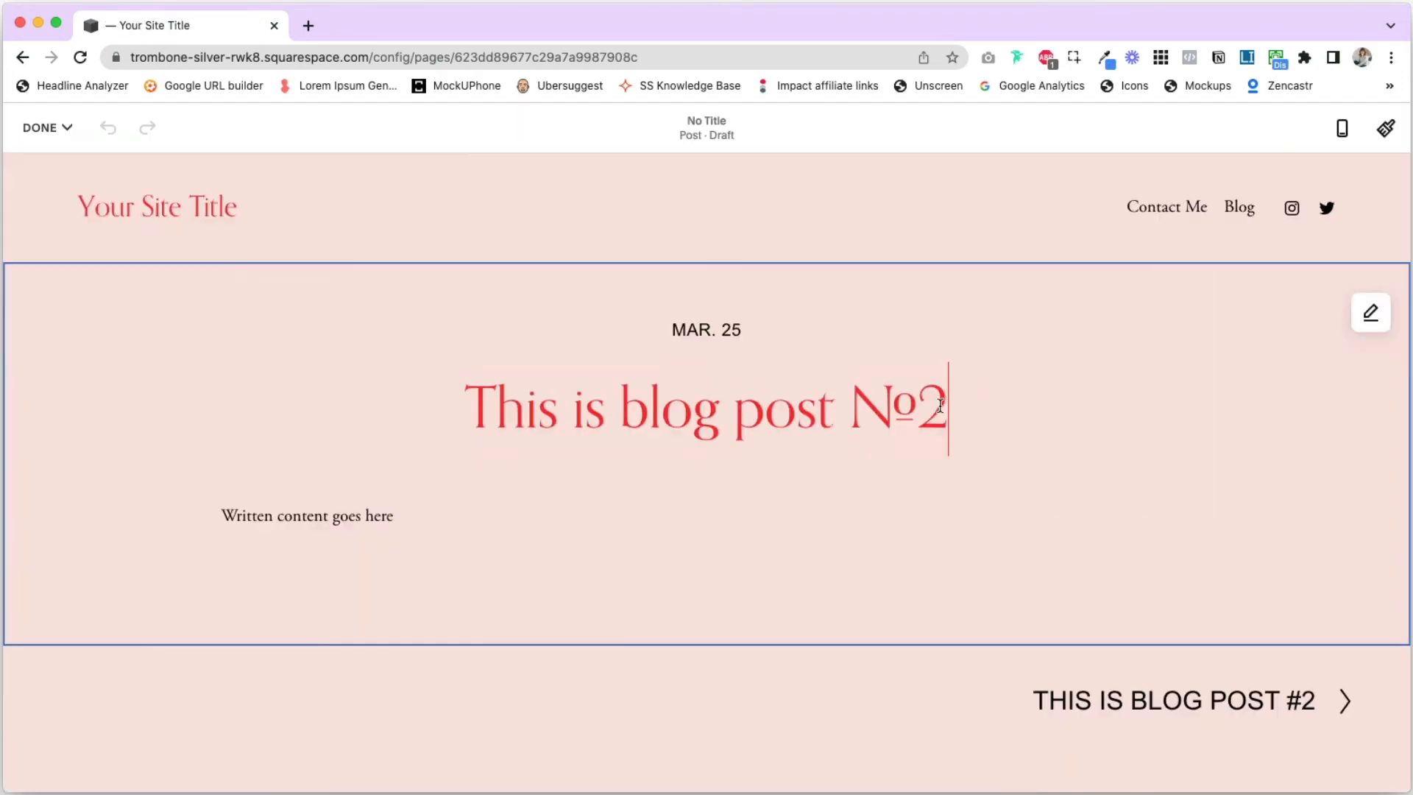
{"action": "key", "text": "BackSpace"}
{"action": "type", "text": "3"}
{"action": "left_click", "coordinate": [40, 127]}
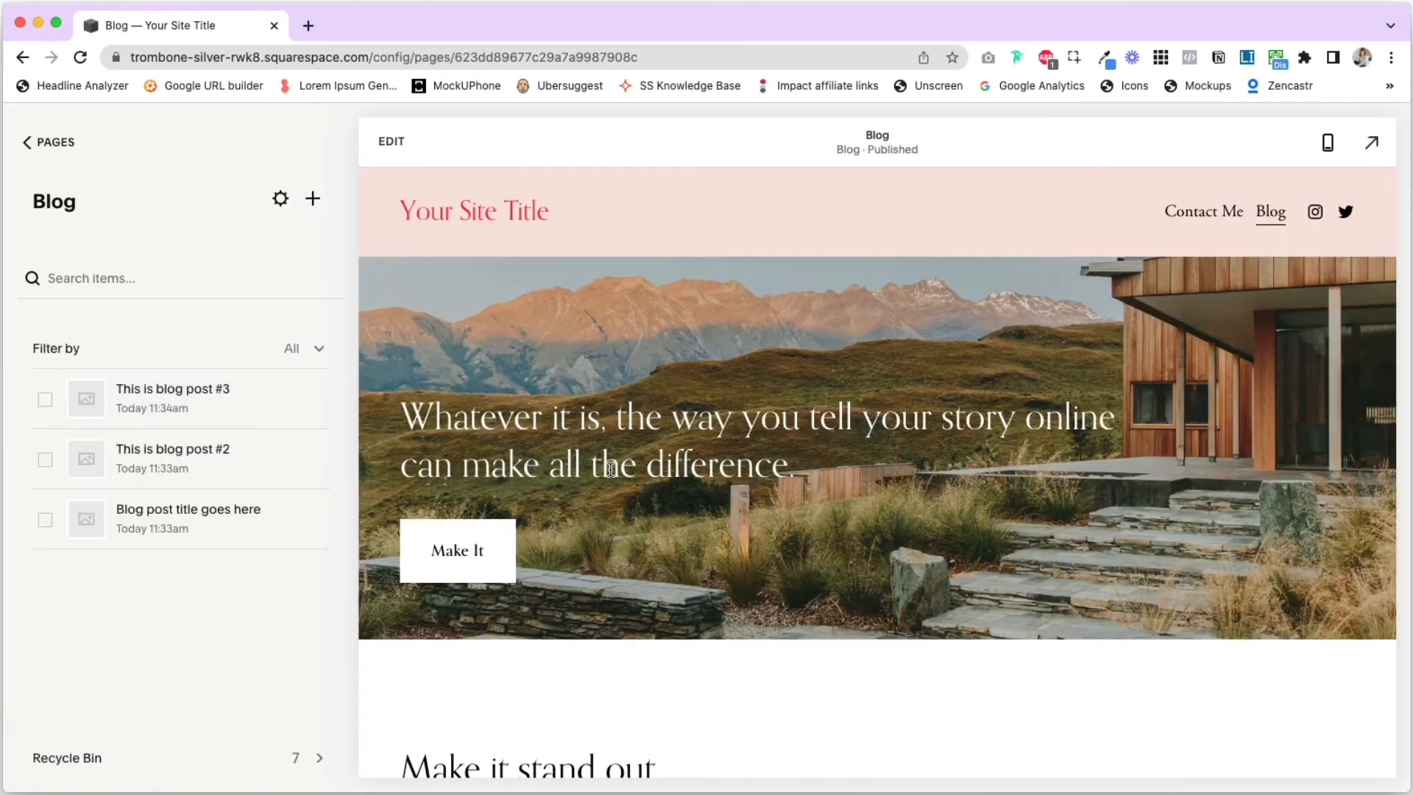
- Review the posts listed on the Blog page and open "This is blog post #3" from its title
{"action": "scroll", "coordinate": [610, 469], "scroll_direction": "down", "scroll_amount": 15}
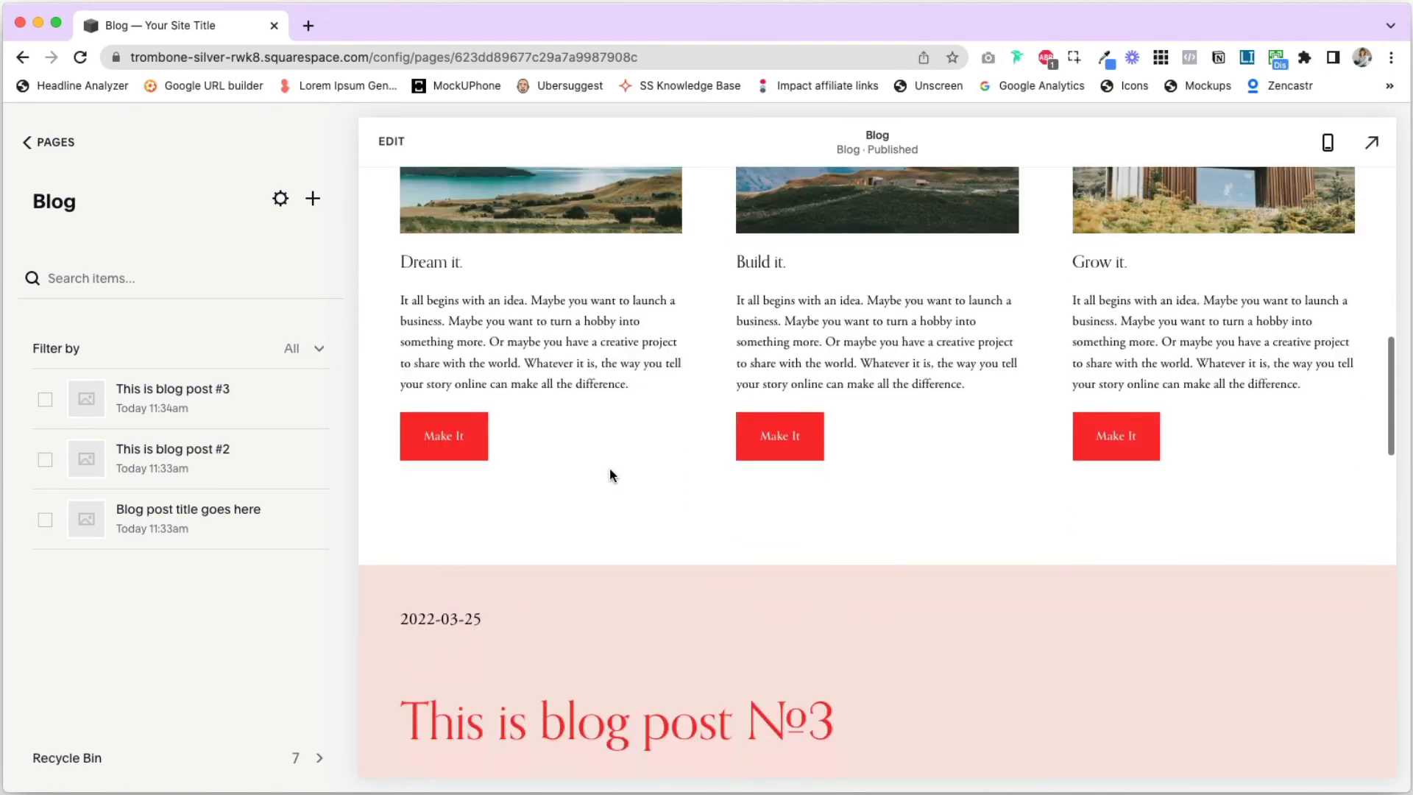
{"action": "scroll", "coordinate": [610, 475], "scroll_direction": "down", "scroll_amount": 3}
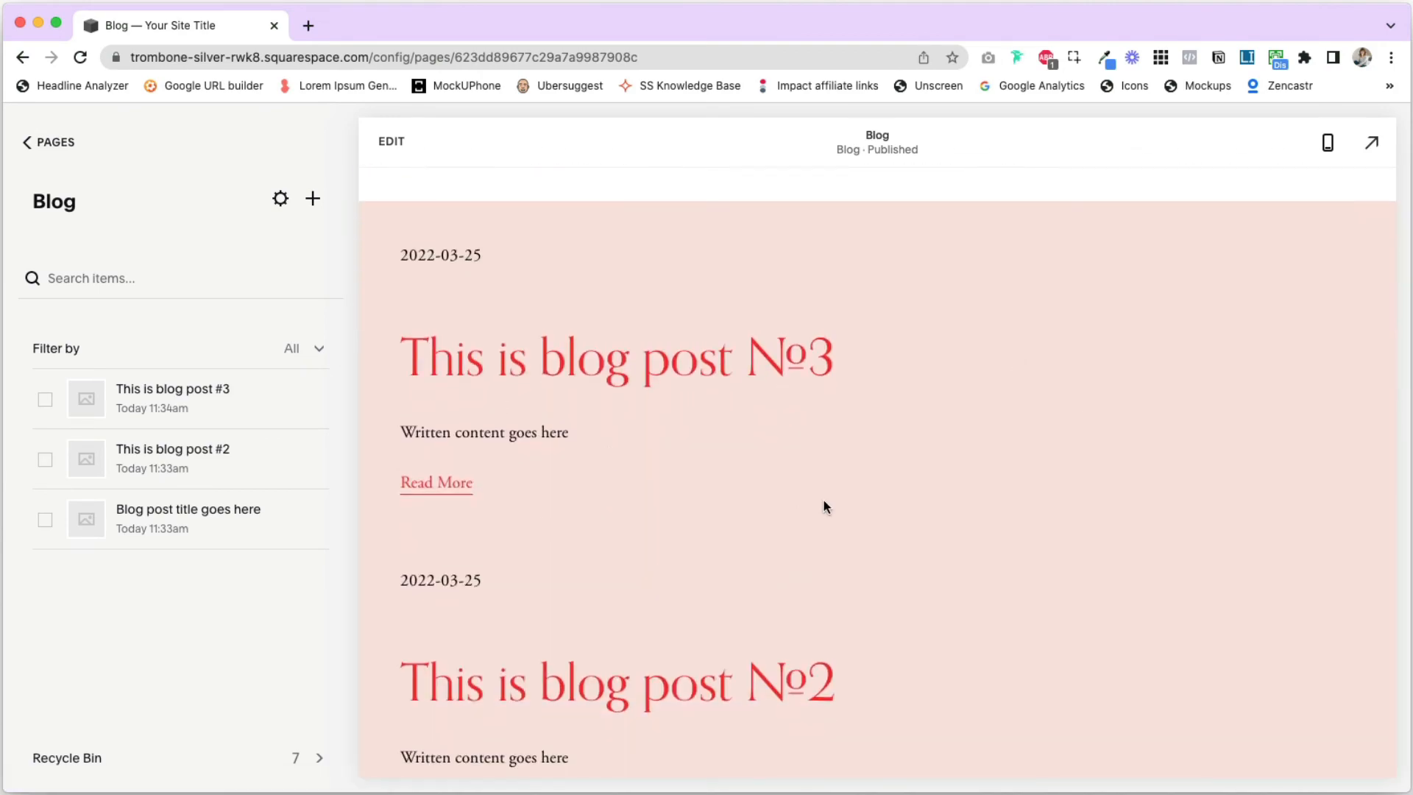
{"action": "scroll", "coordinate": [824, 505], "scroll_direction": "down", "scroll_amount": 3}
{"action": "scroll", "coordinate": [834, 505], "scroll_direction": "down", "scroll_amount": 5}
{"action": "scroll", "coordinate": [833, 506], "scroll_direction": "up", "scroll_amount": 8}
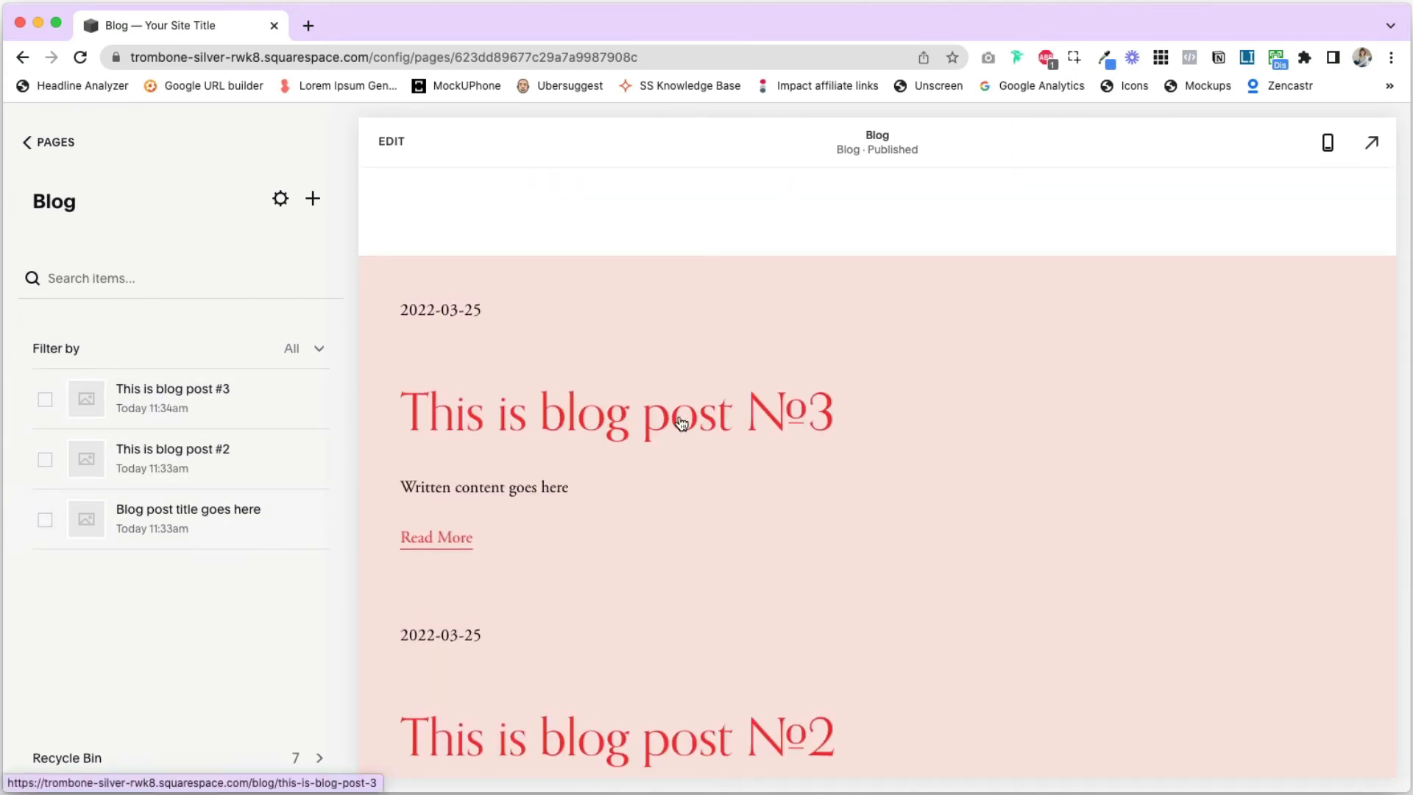
{"action": "left_click", "coordinate": [710, 418]}
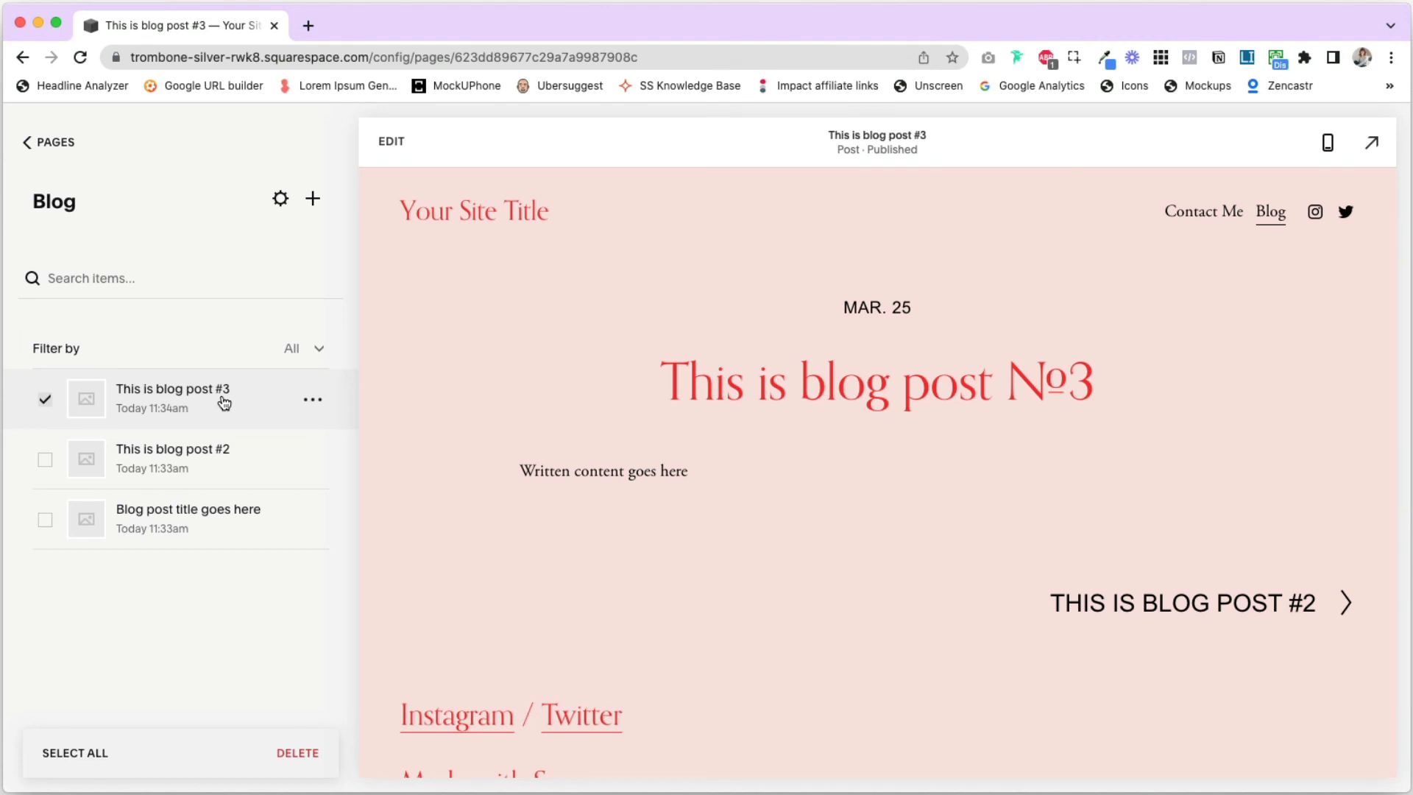
- Open the post "Blog post title goes here" for editing, enter its body text block, and exit edit mode without changes
{"action": "left_click", "coordinate": [213, 507]}
{"action": "left_click", "coordinate": [391, 141]}
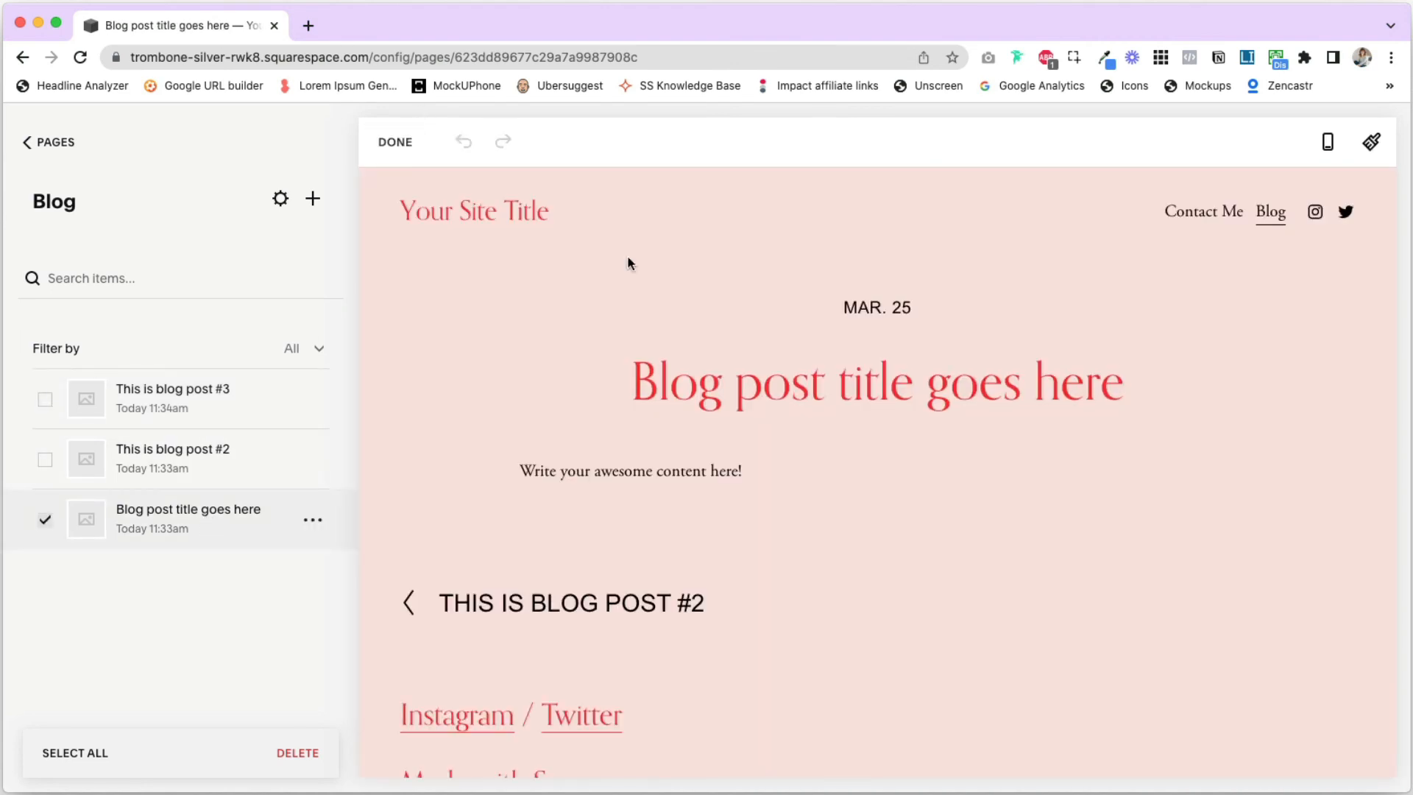
{"action": "left_click", "coordinate": [341, 510]}
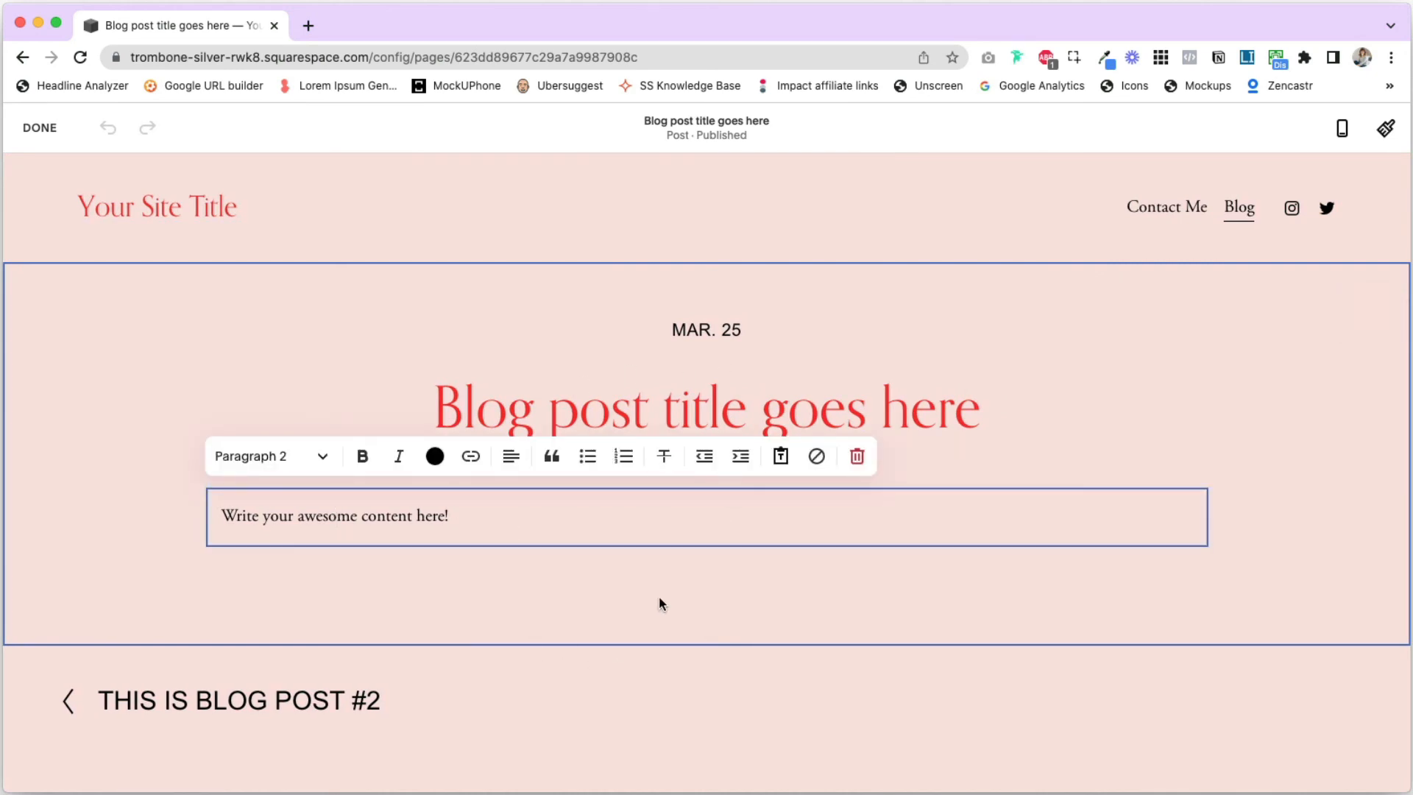
{"action": "left_click", "coordinate": [39, 128]}
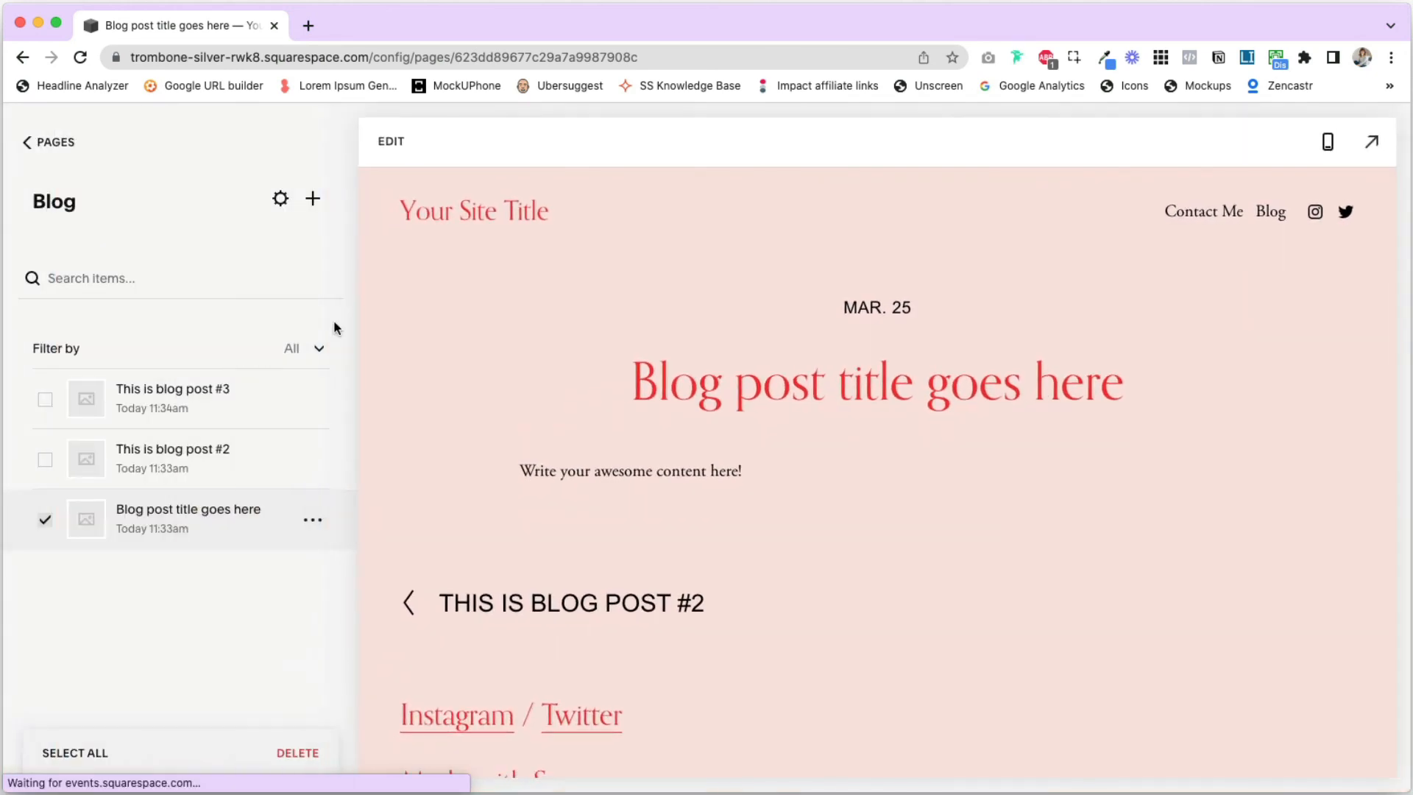